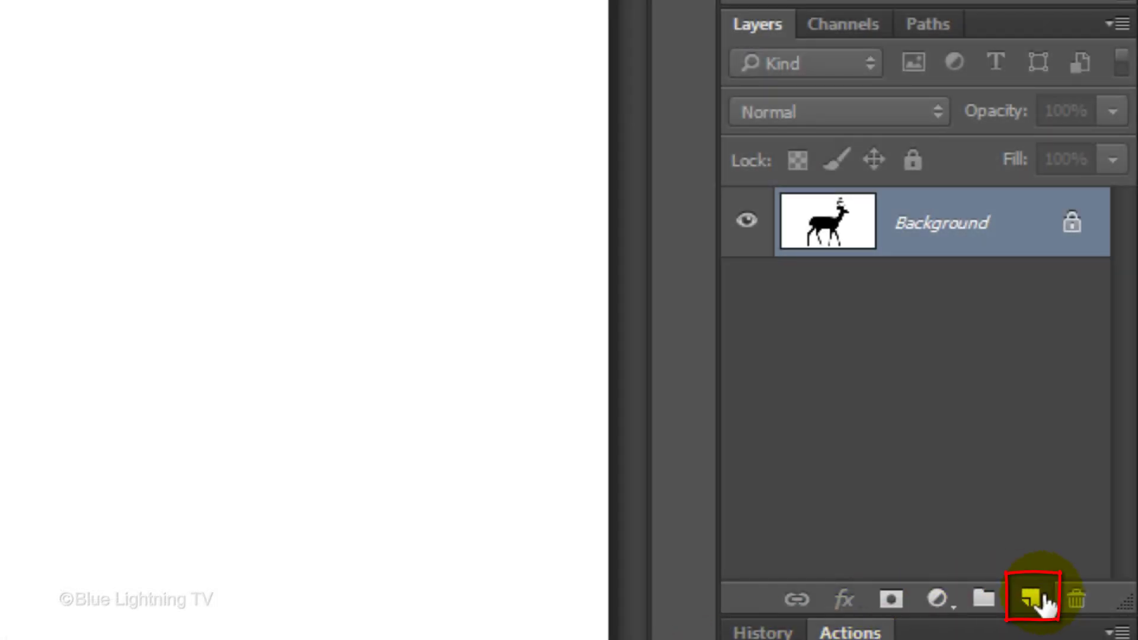
- Add a new layer above the background, fill it white and duplicate it
click(1034, 599)
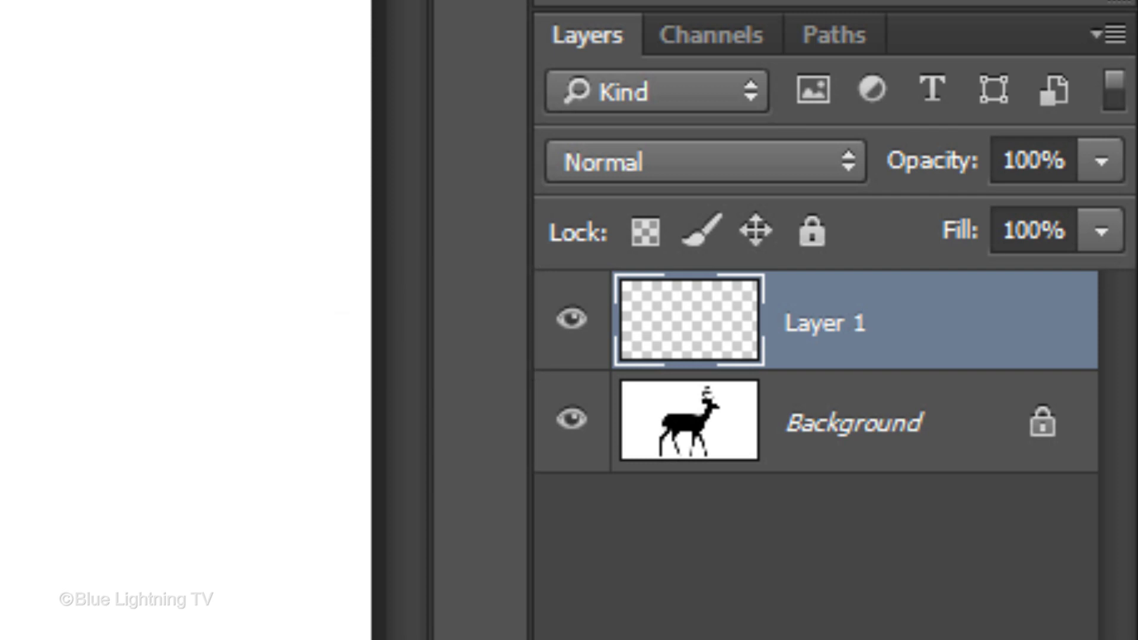
key(ctrl+Delete)
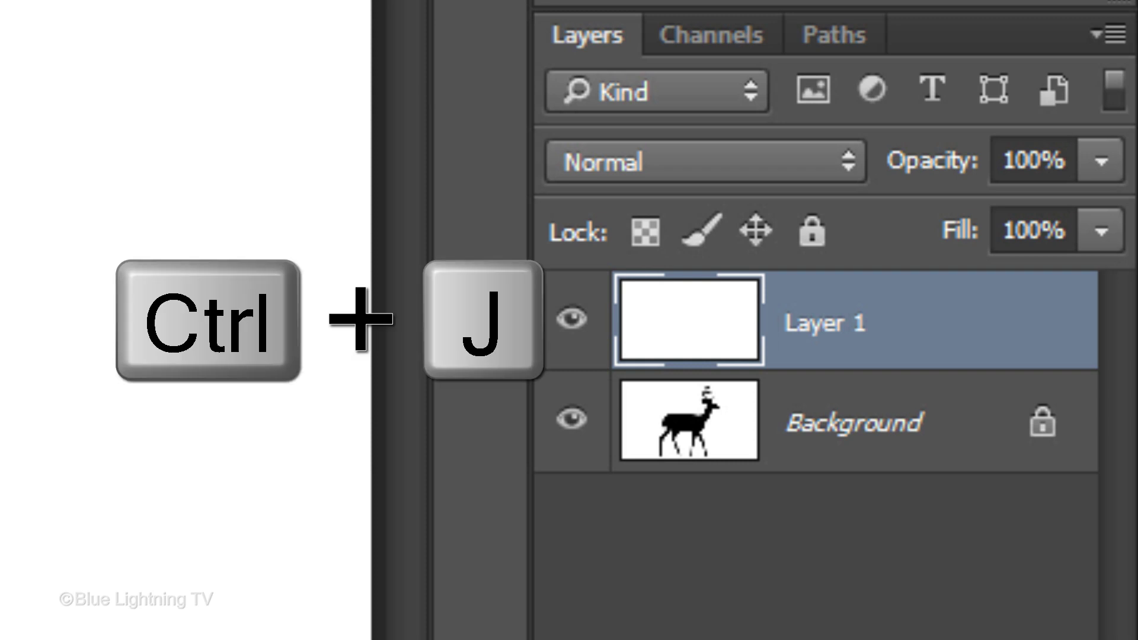
key(ctrl+j)
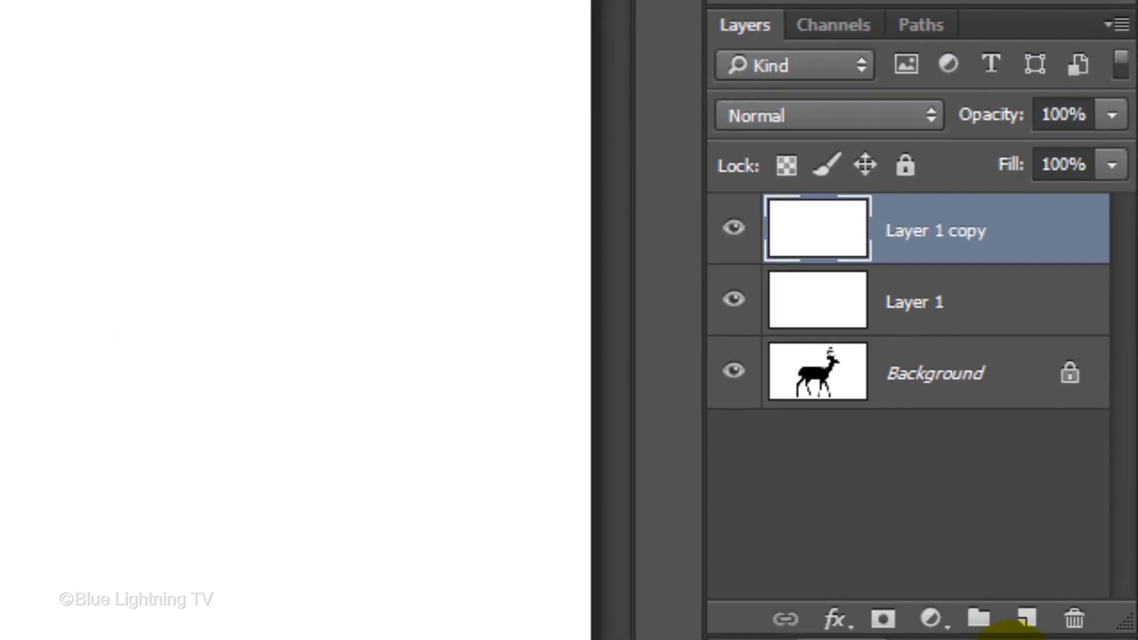
- Add a Pattern Fill layer and restore the default pattern set
click(938, 599)
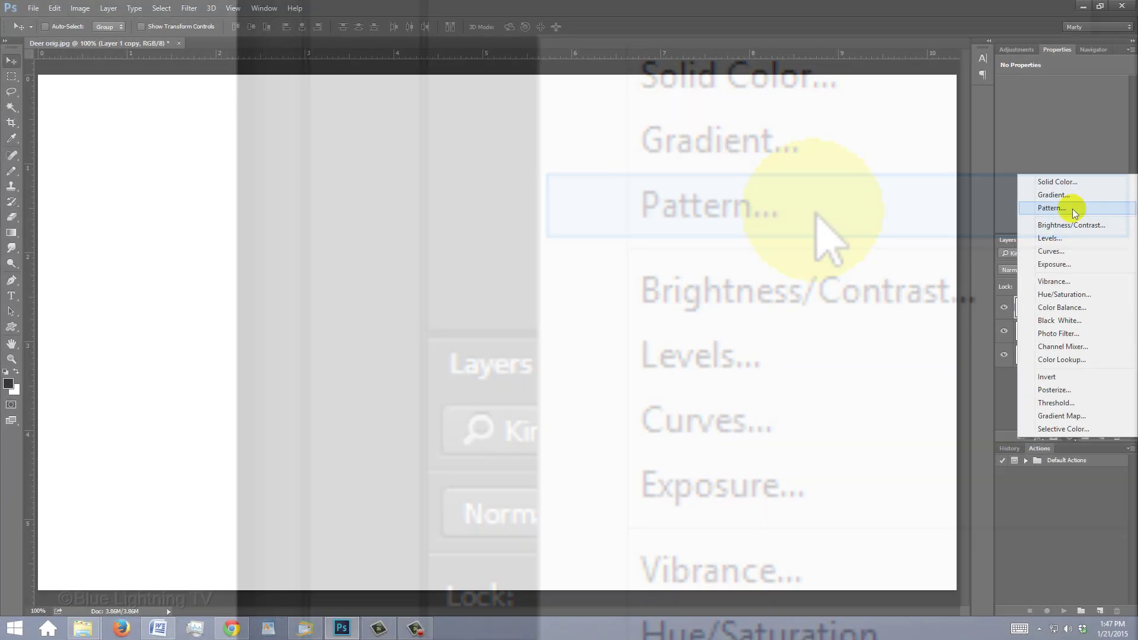
click(816, 214)
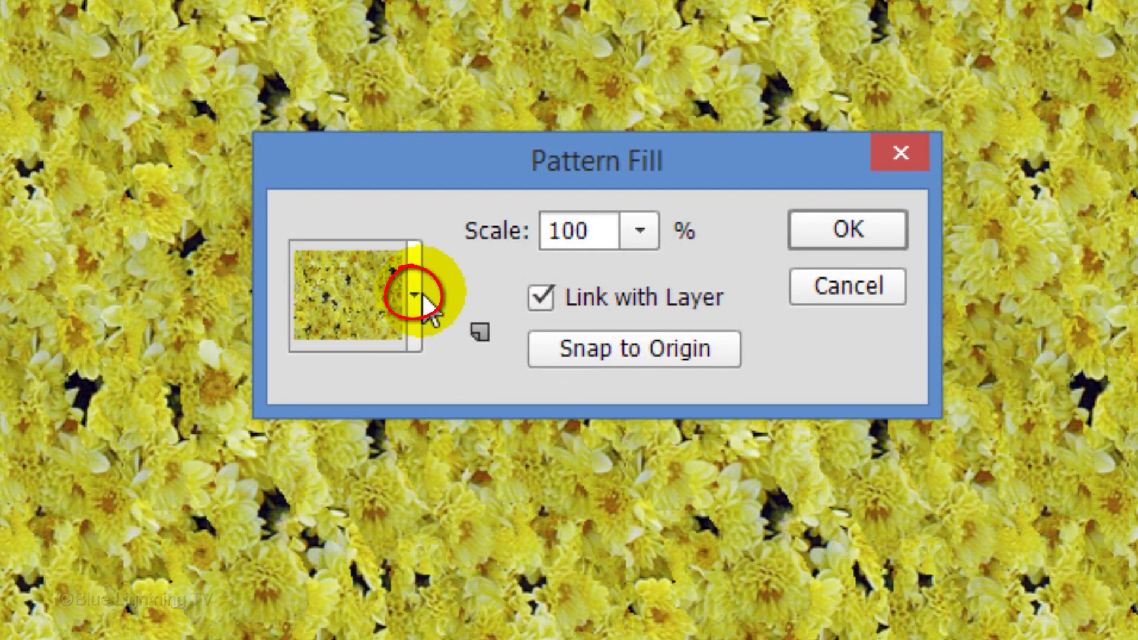
click(416, 295)
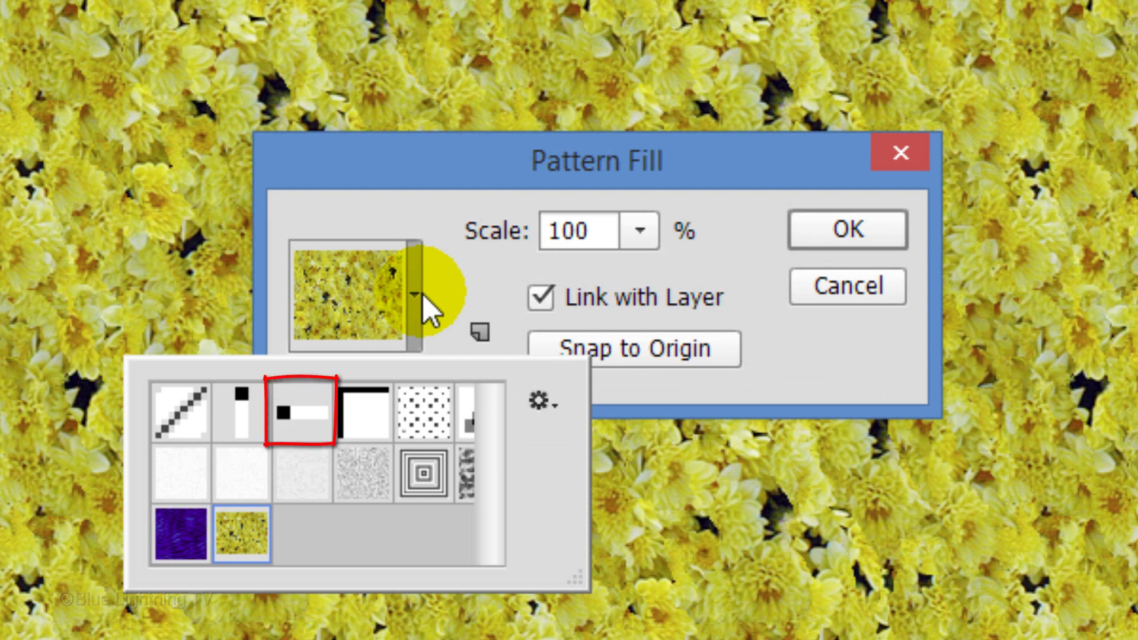
click(546, 405)
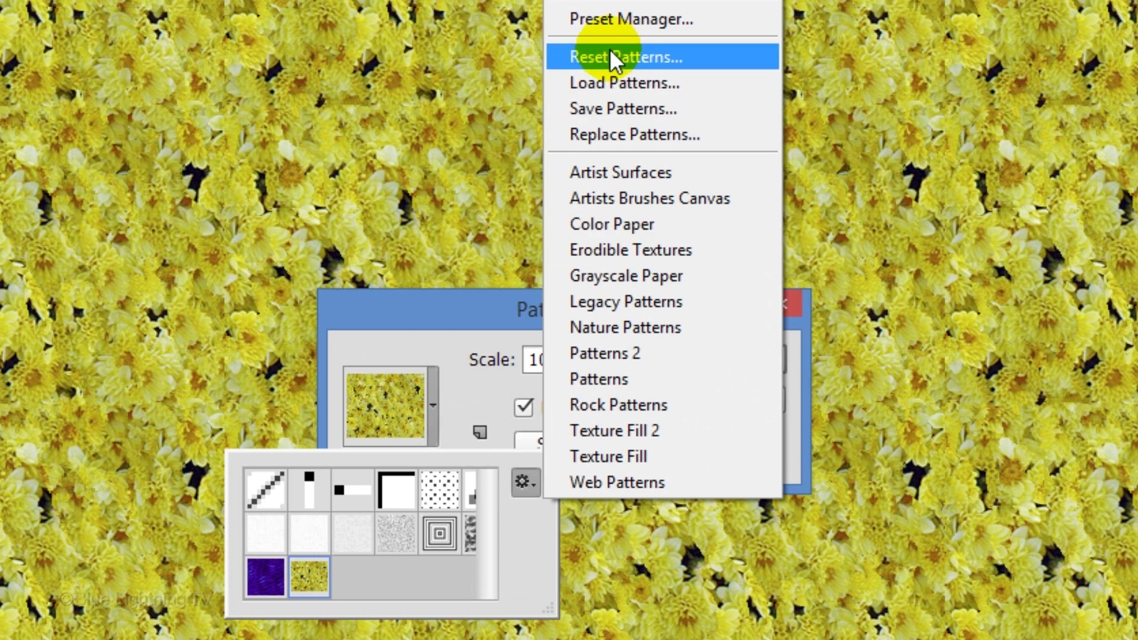
click(614, 57)
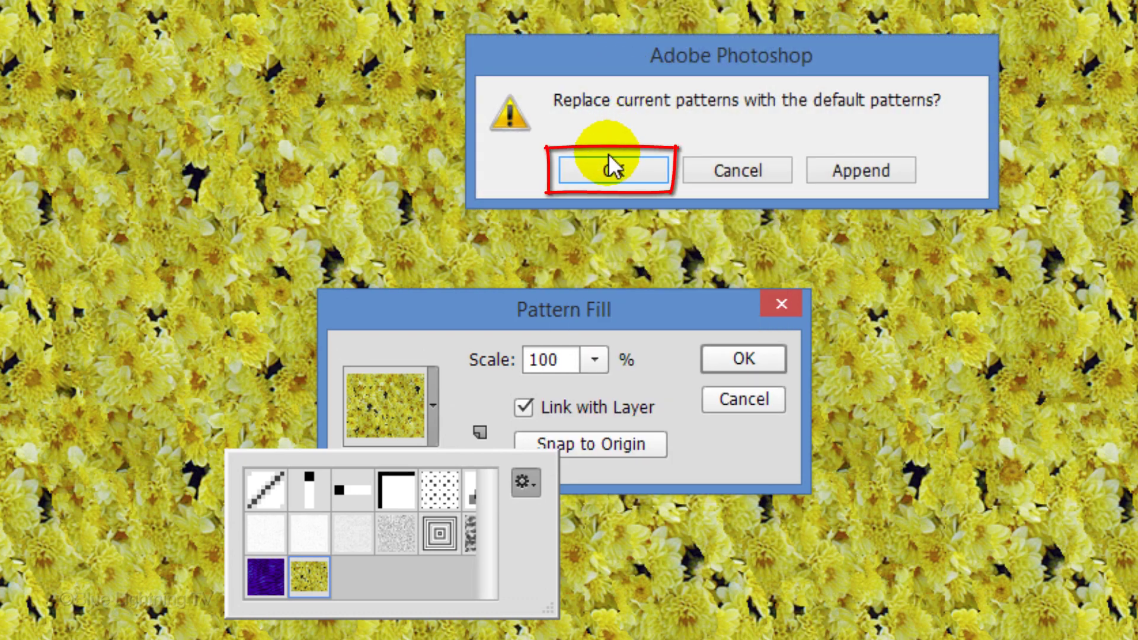
click(613, 174)
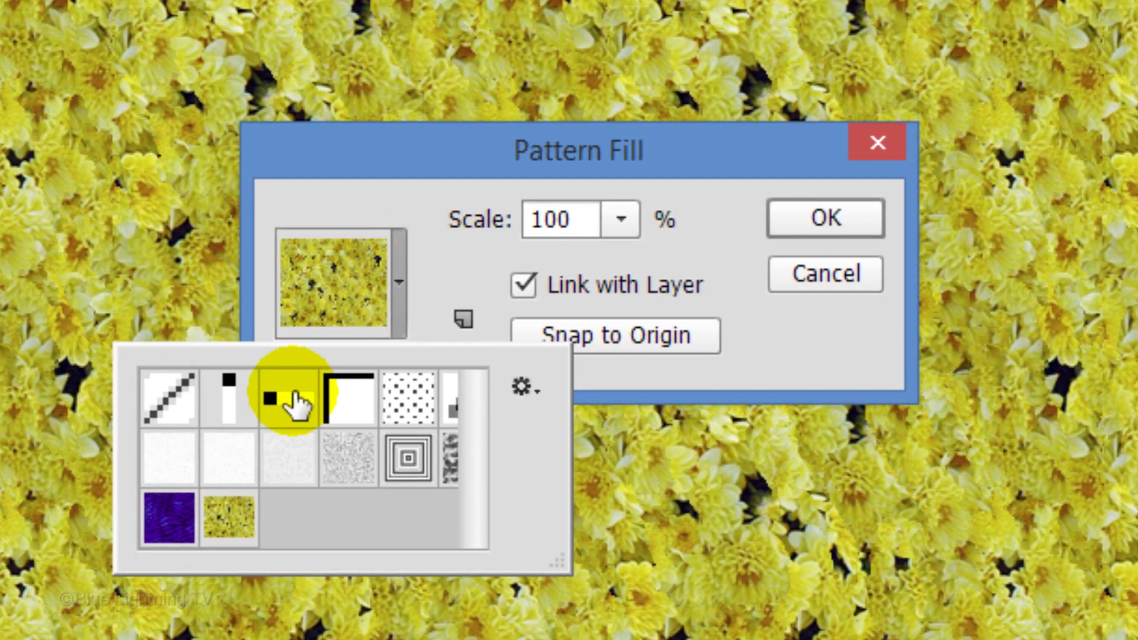
- Choose the Vertical Line 1 pattern scaled to 750% and confirm the fill
click(289, 397)
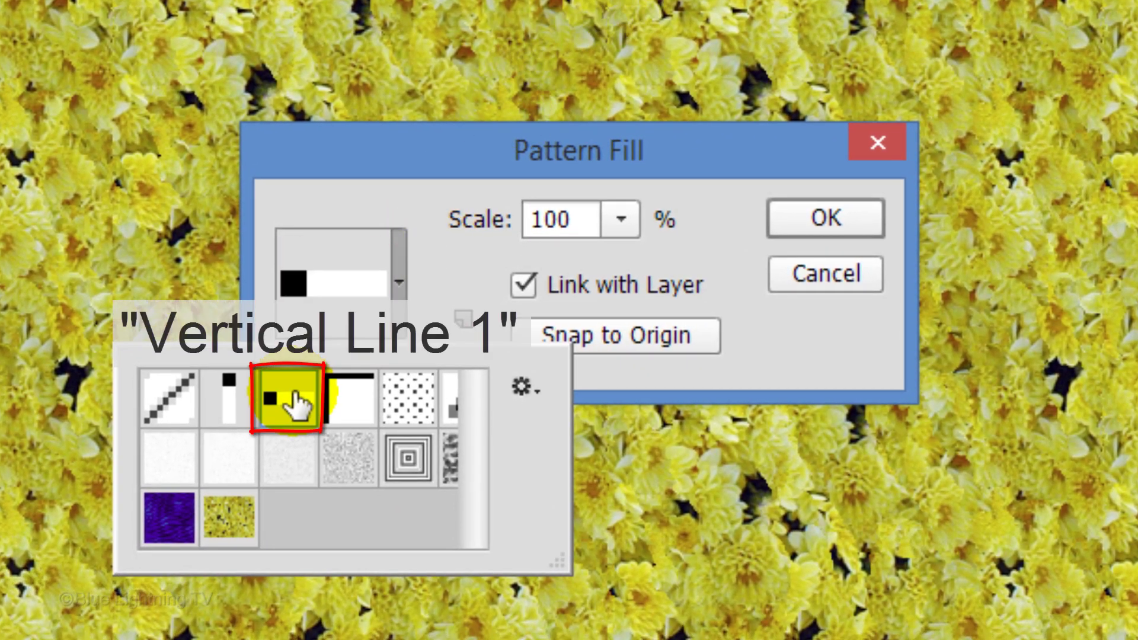
click(290, 398)
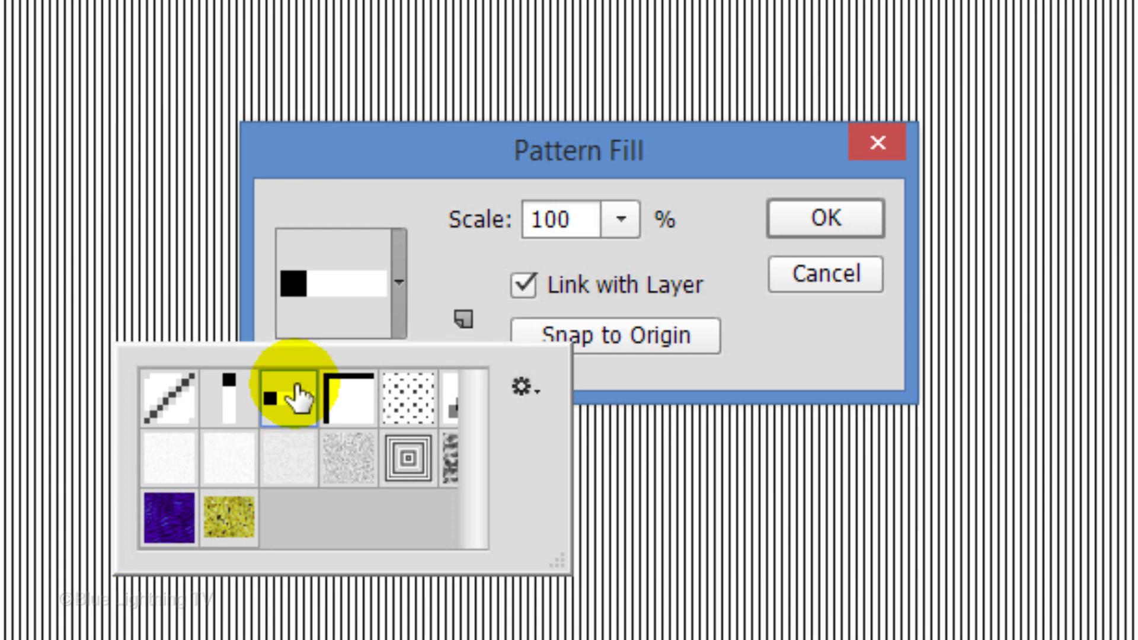
click(583, 220)
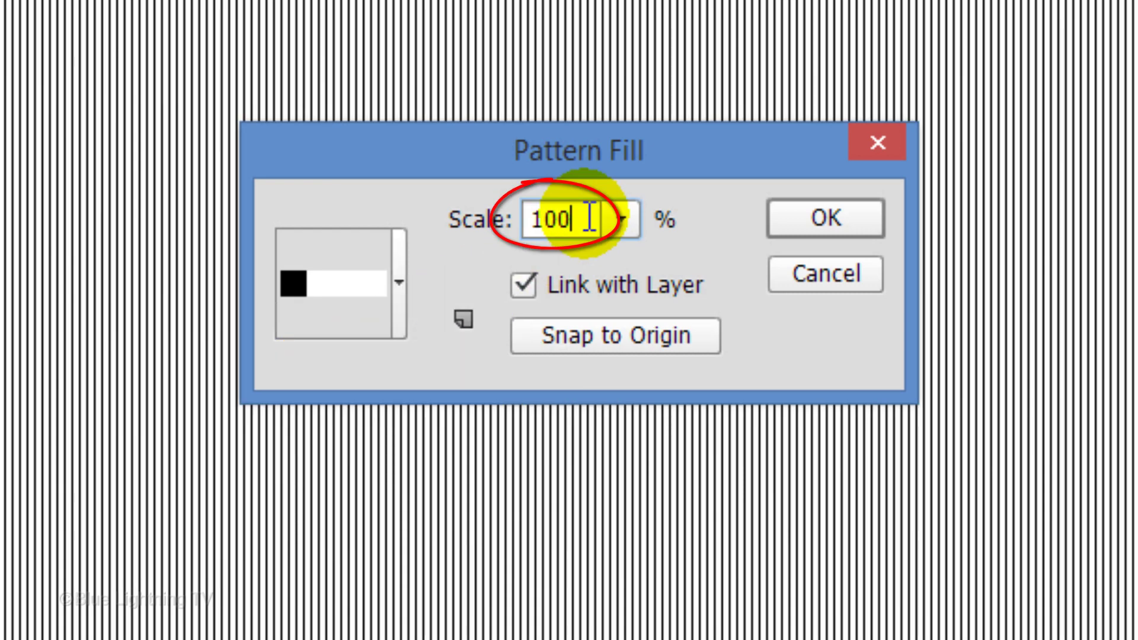
double_click(583, 219)
text(750)
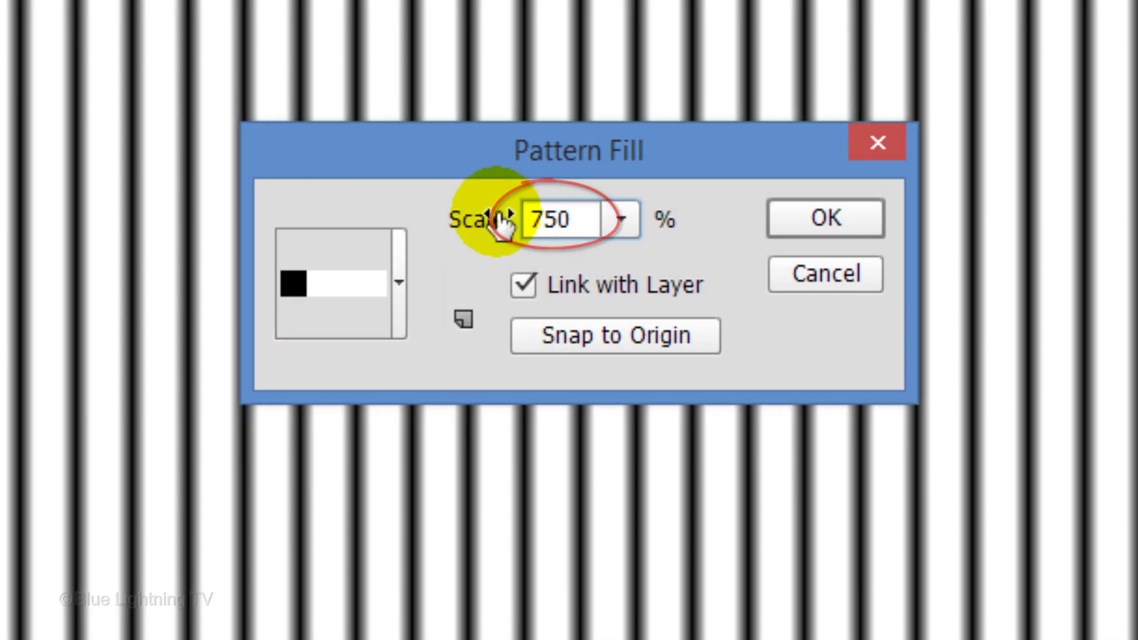
click(825, 220)
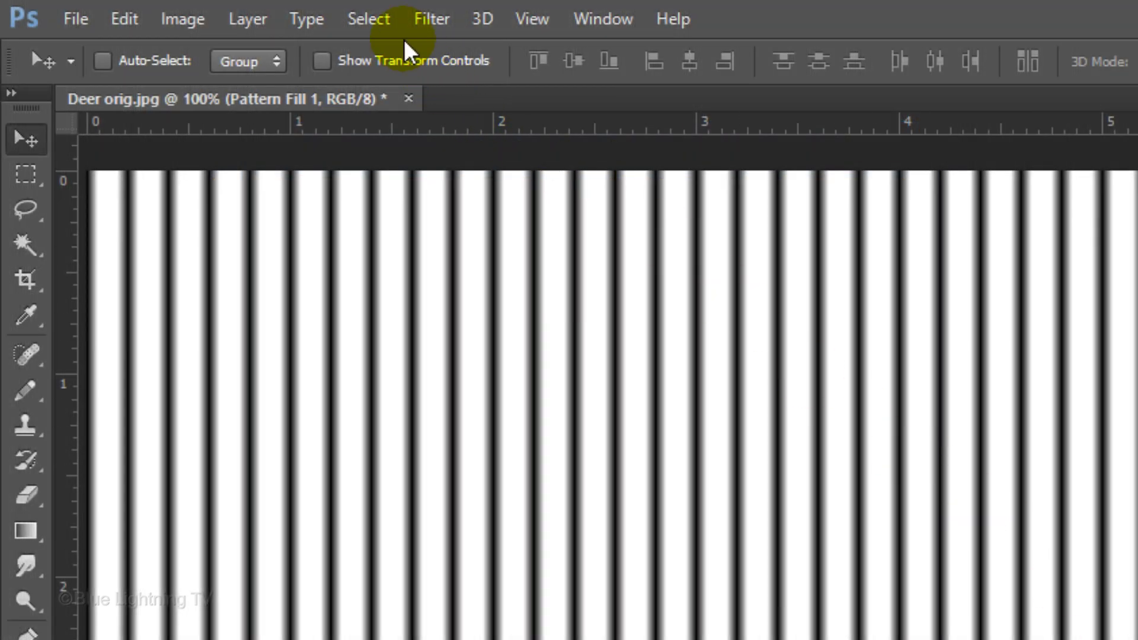
- Select the black stripes with Color Range set to Shadows and hide the pattern layer
click(368, 19)
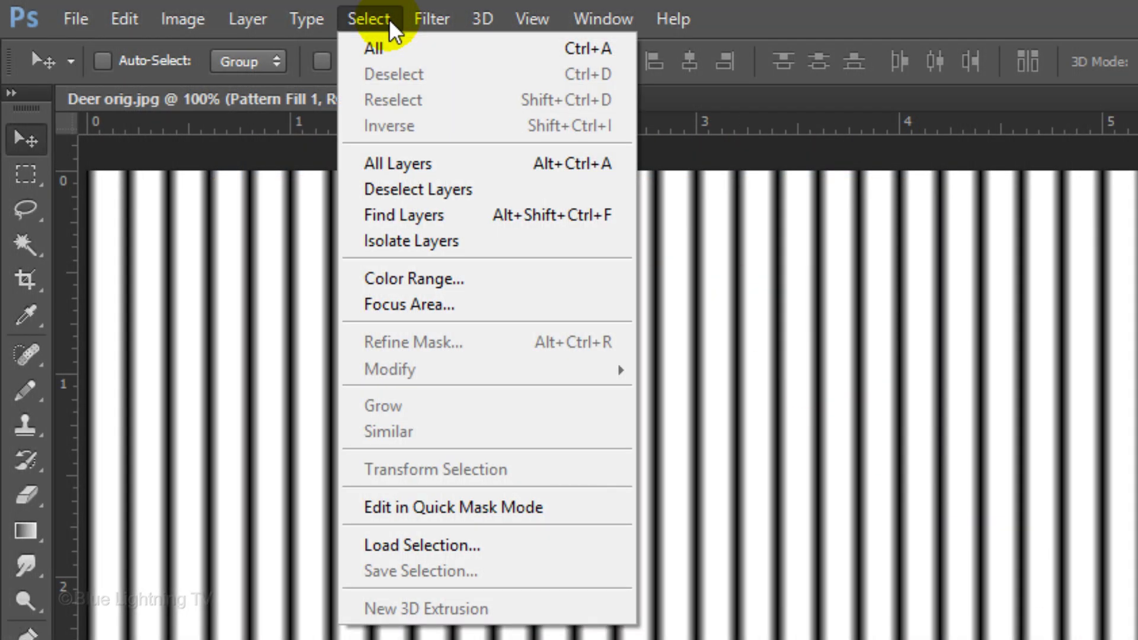
click(401, 281)
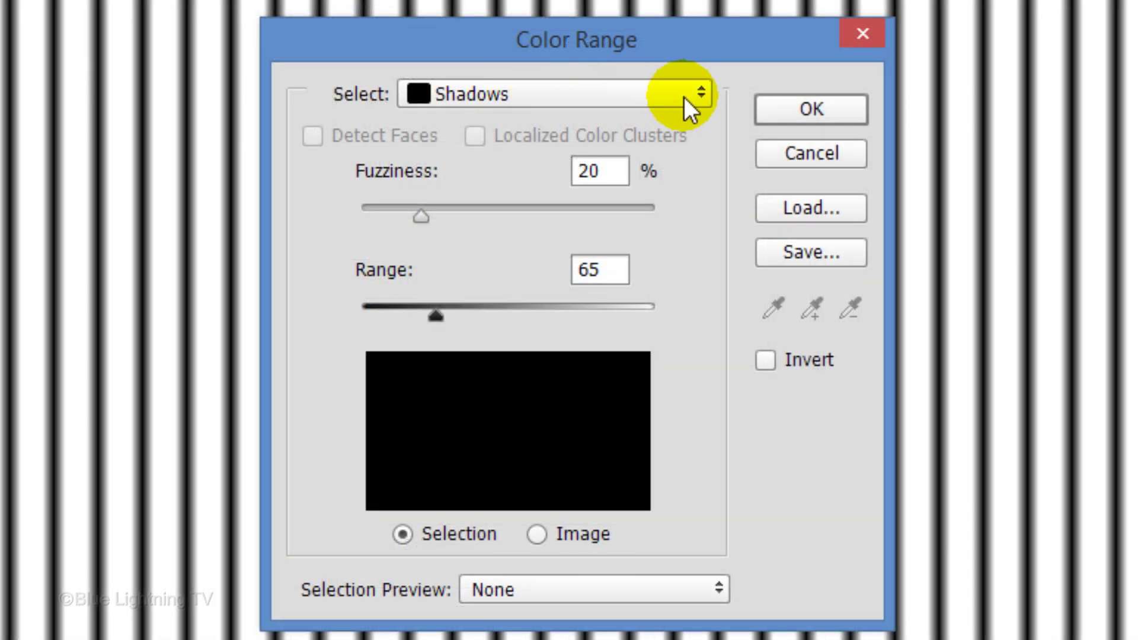
click(684, 97)
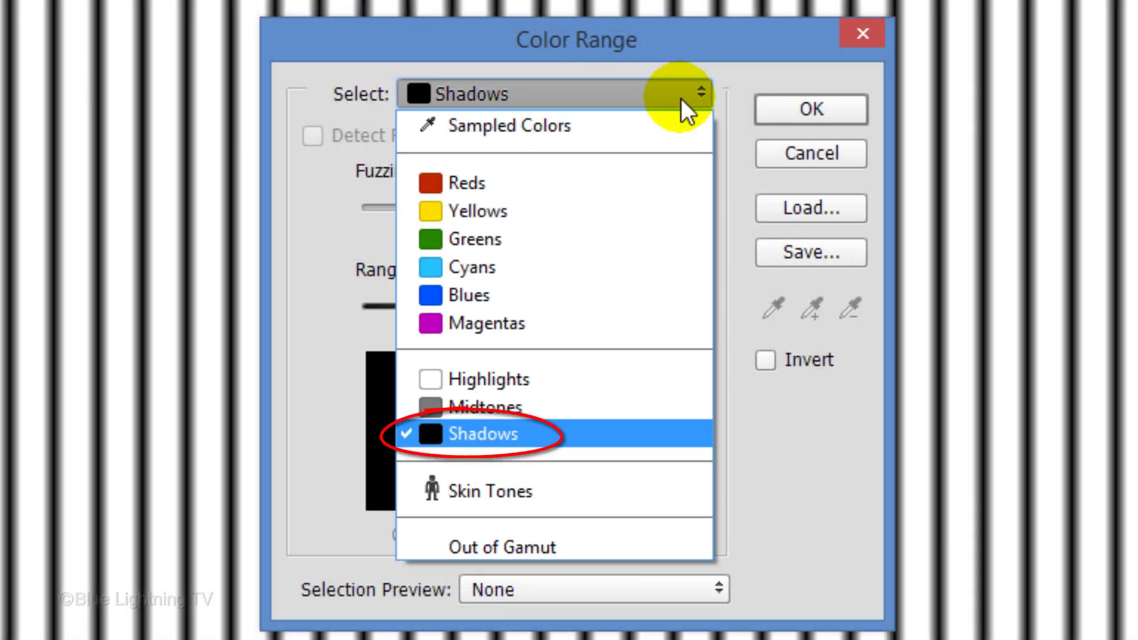
click(681, 98)
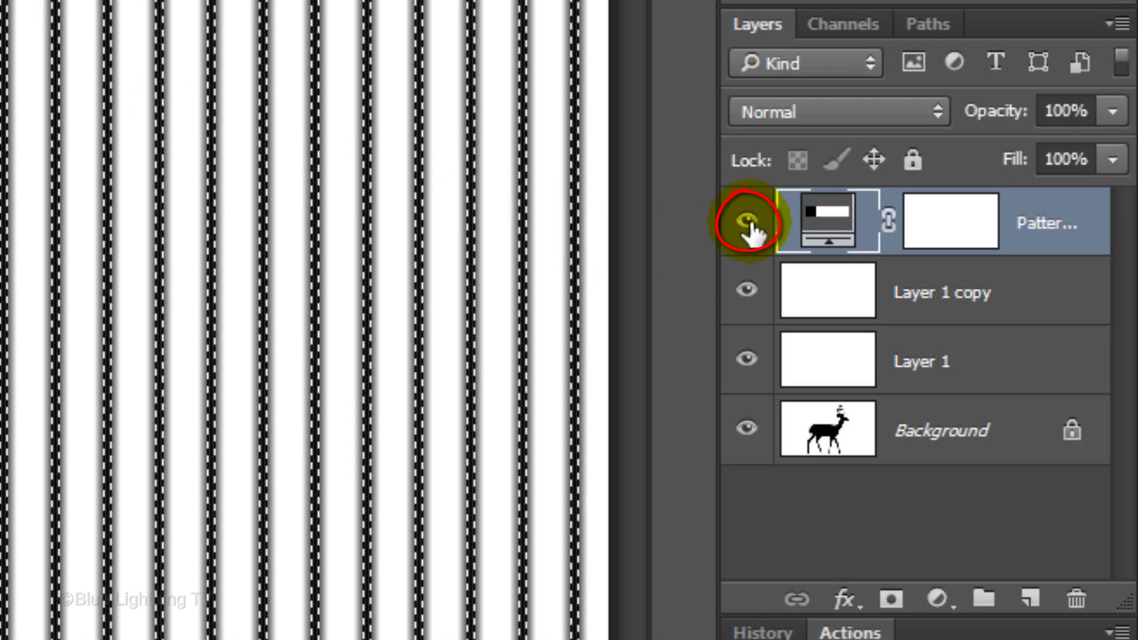
click(748, 222)
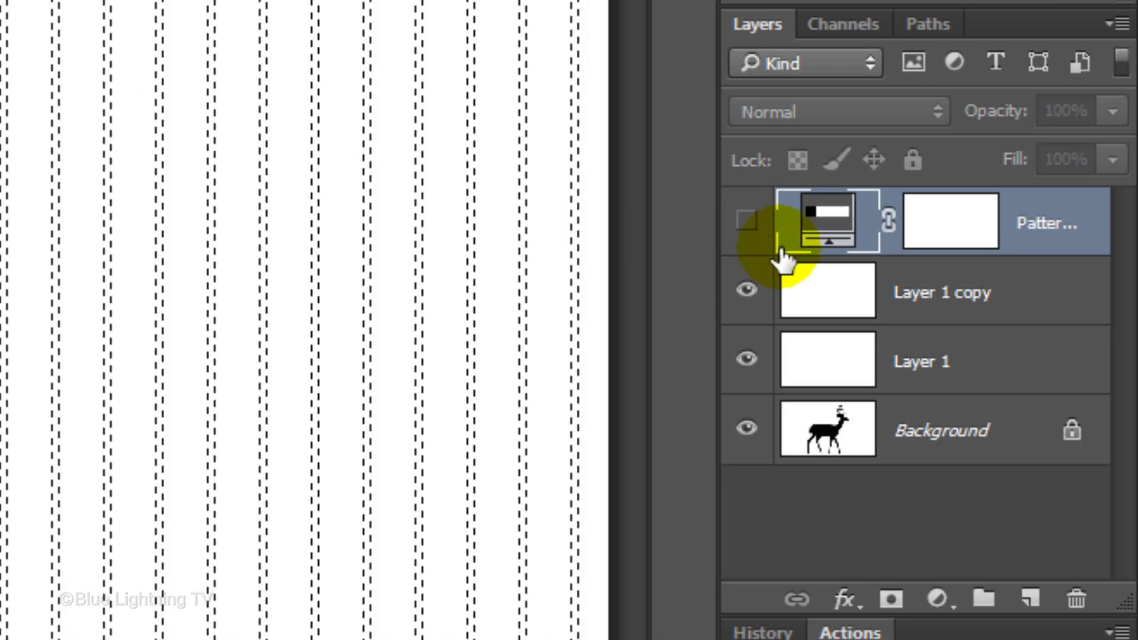
- Fill the stripe selection black on Layer 1 copy, deselect, and hide Layer 1 copy and Layer 1
click(833, 306)
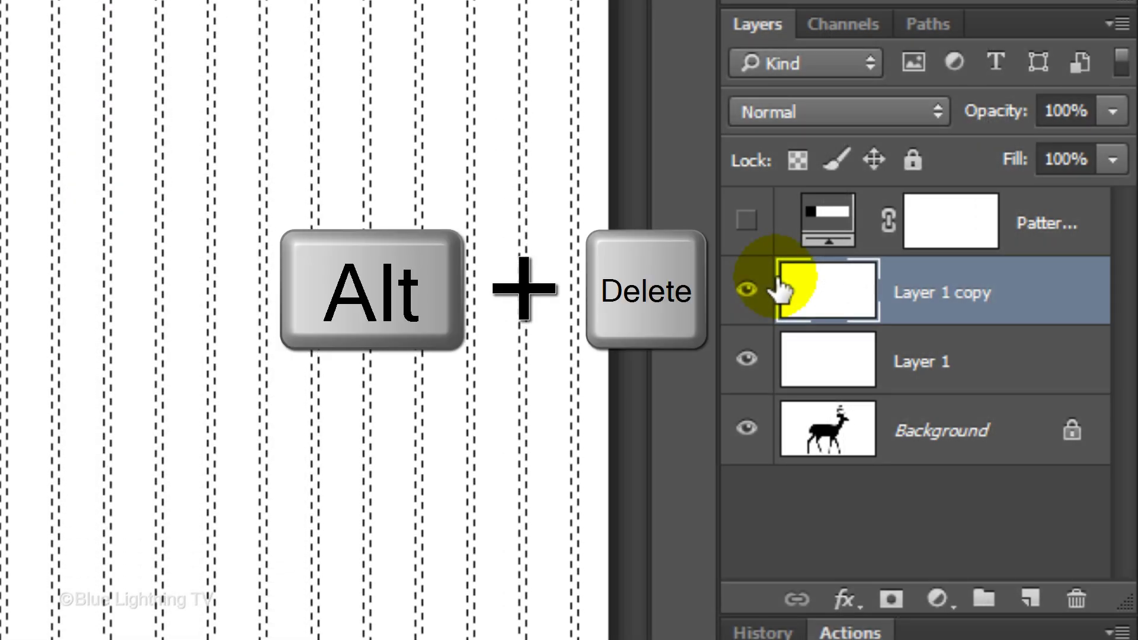
key(alt+Delete)
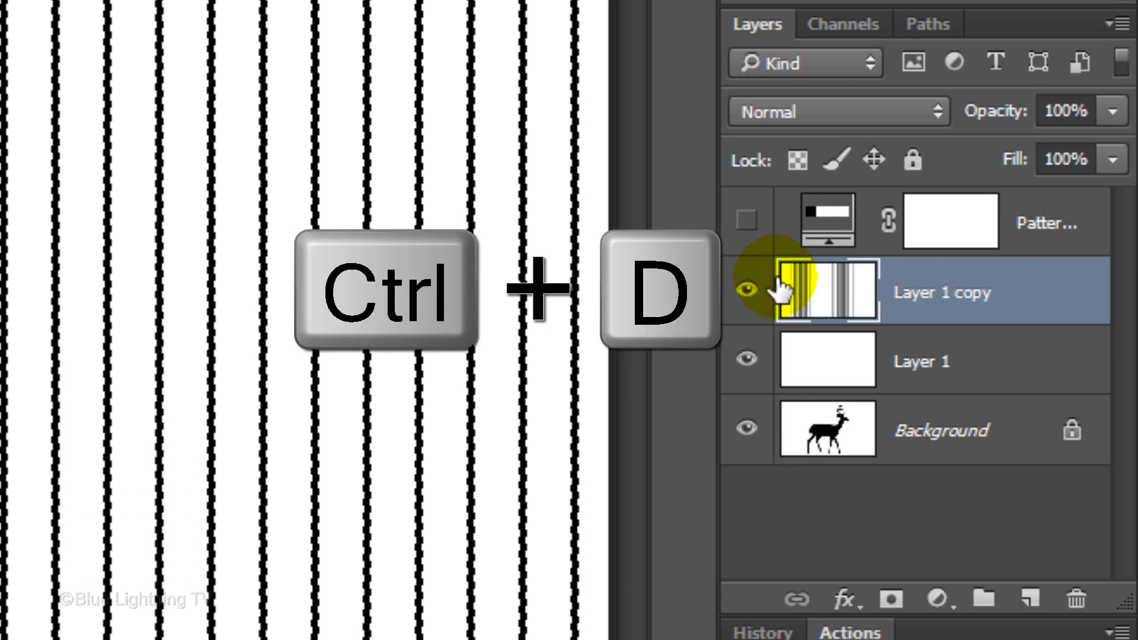
key(ctrl+d)
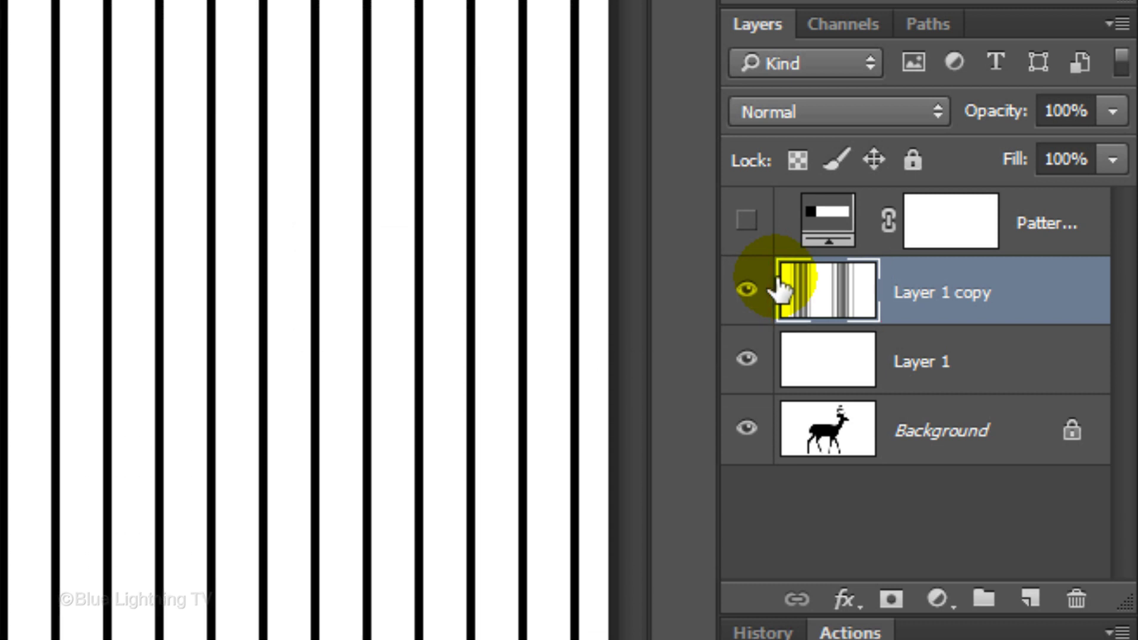
click(747, 292)
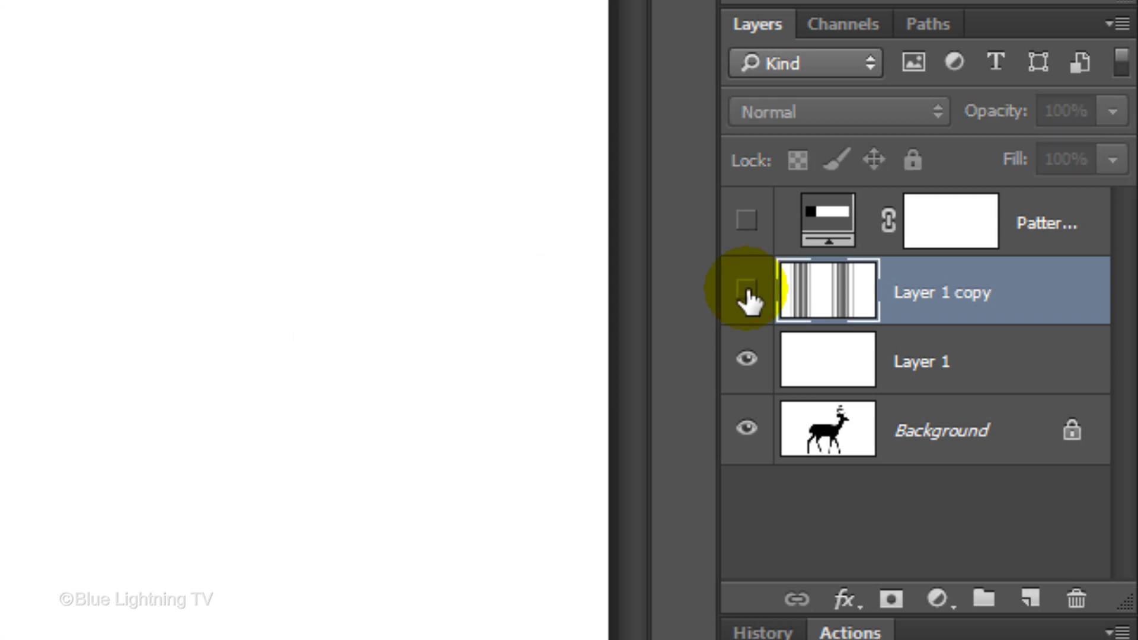
click(748, 361)
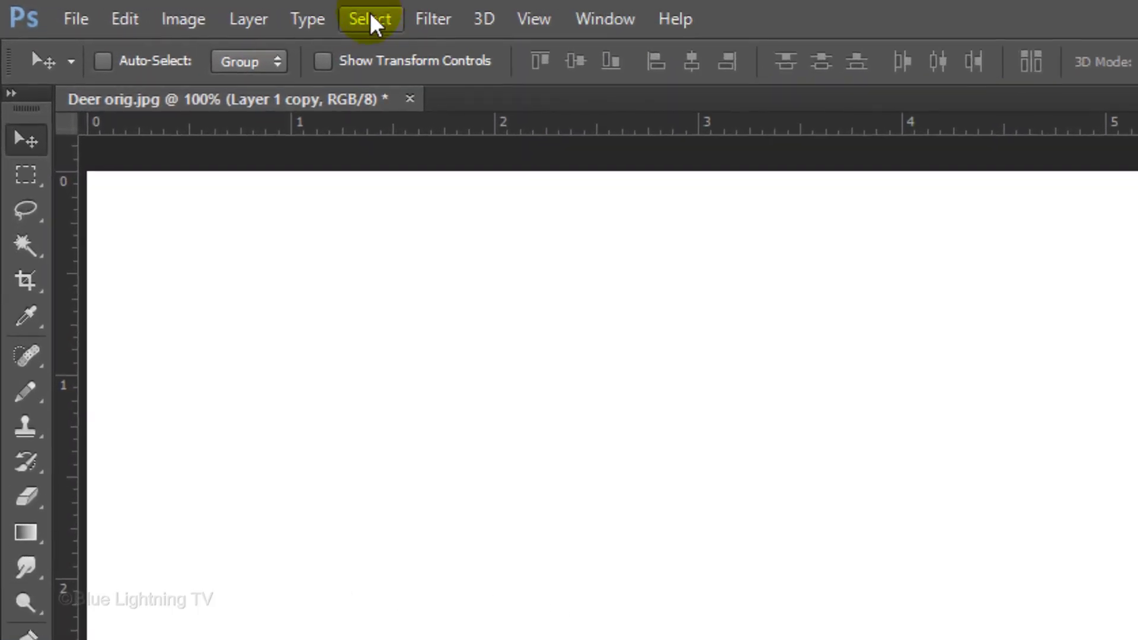
- Select the black deer with Color Range, show Layer 1 copy and mask it to the deer
click(370, 13)
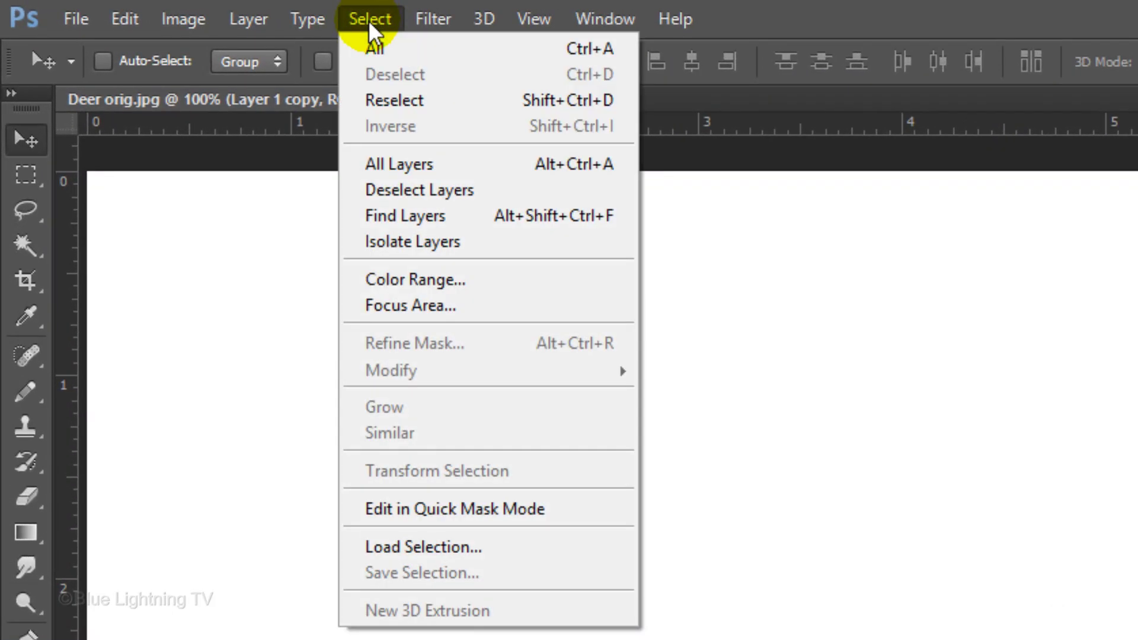
click(407, 279)
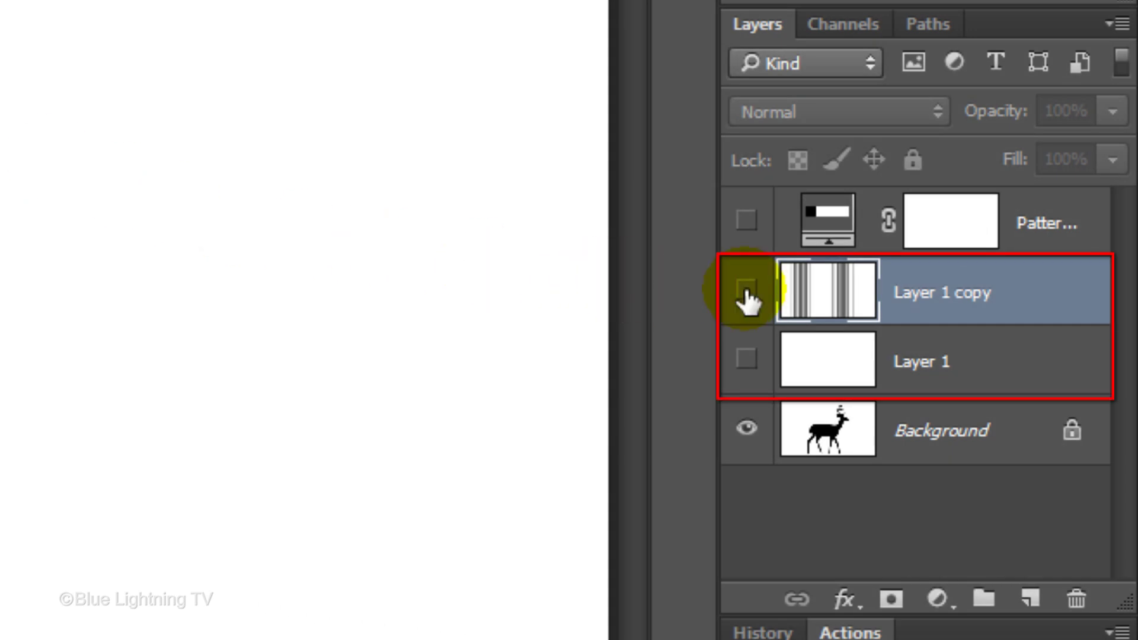
click(747, 293)
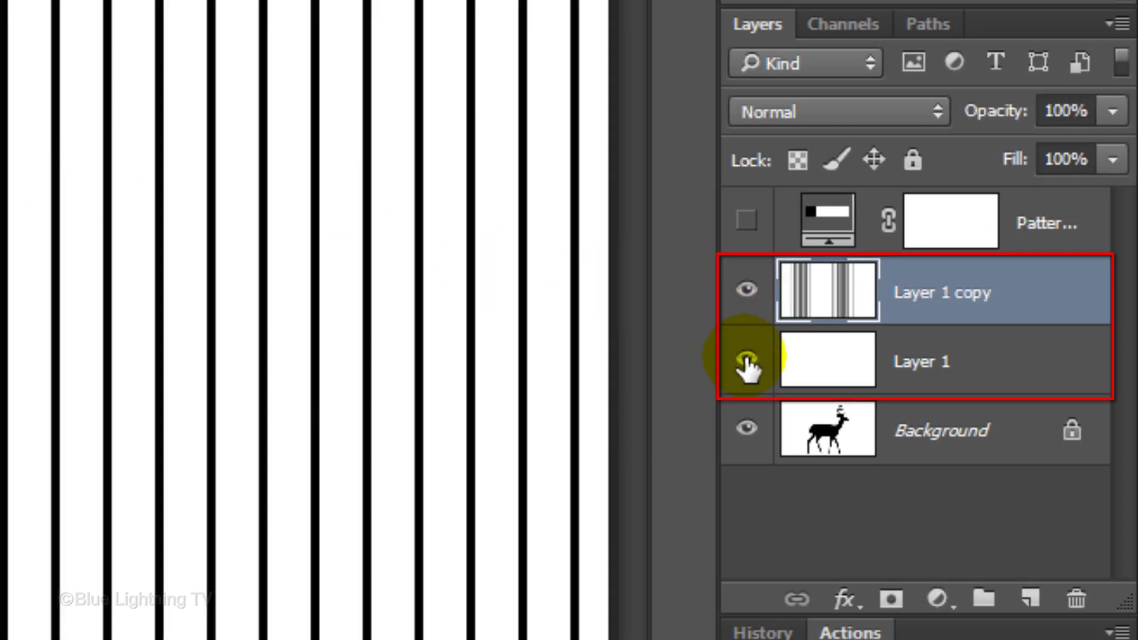
click(894, 600)
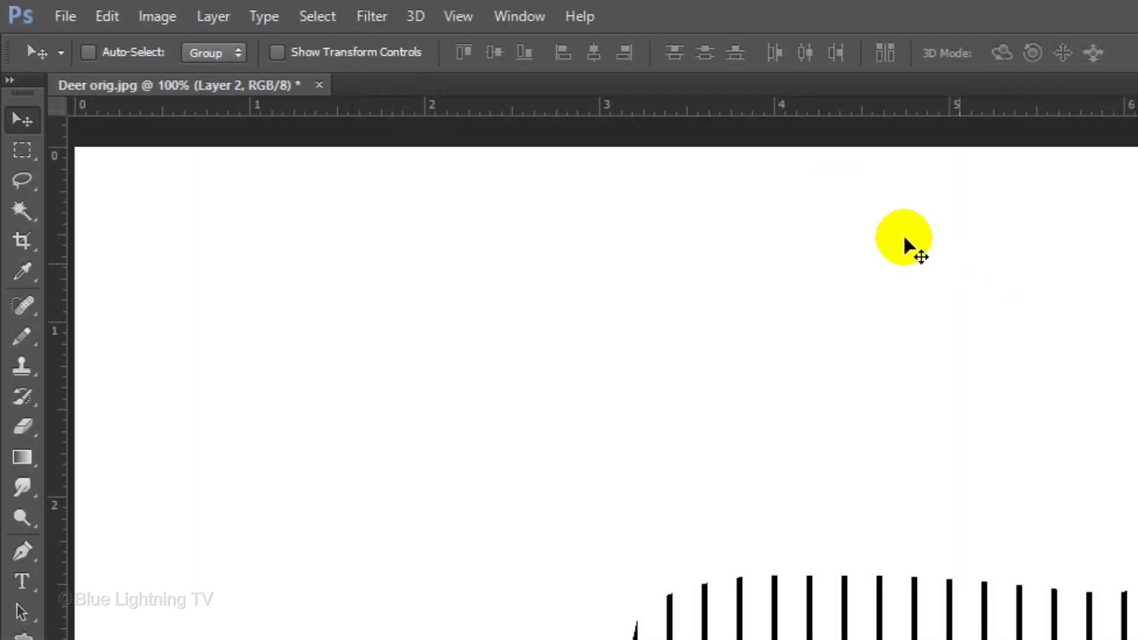
- Apply Filter > Other > Minimum at 6 pixels with Roundness to Layer 2
click(380, 17)
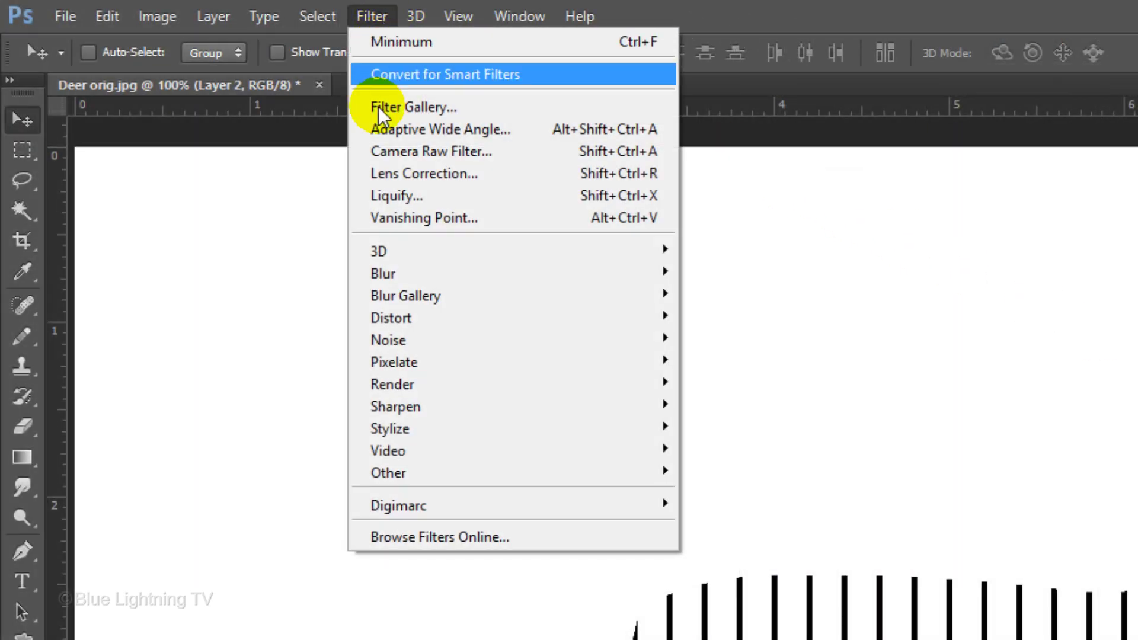
mouse_move(388, 472)
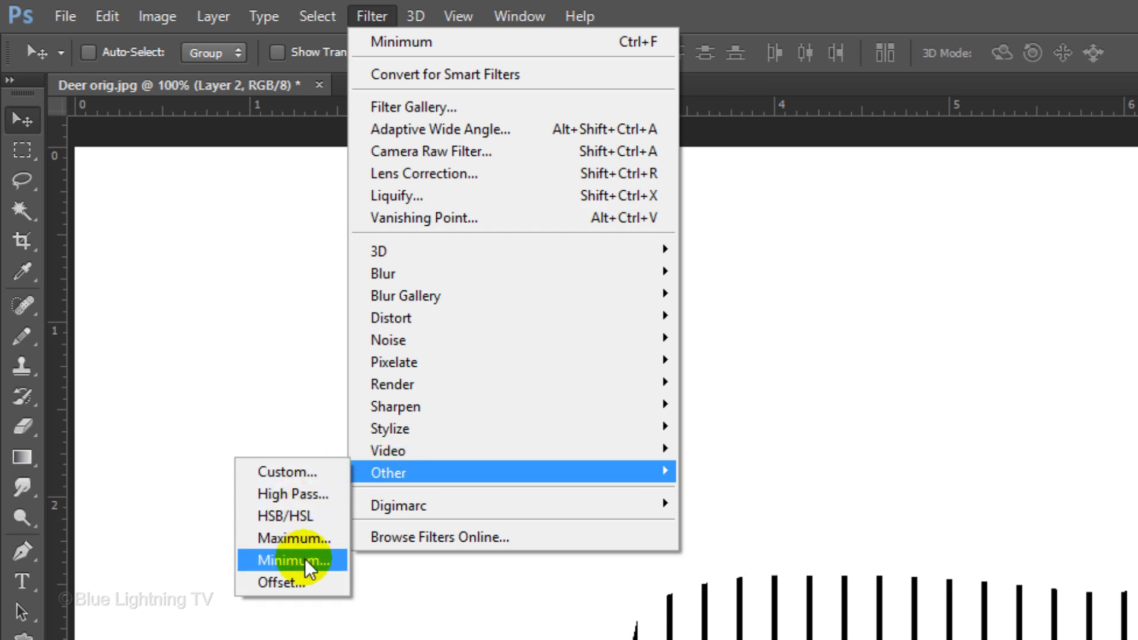
click(306, 559)
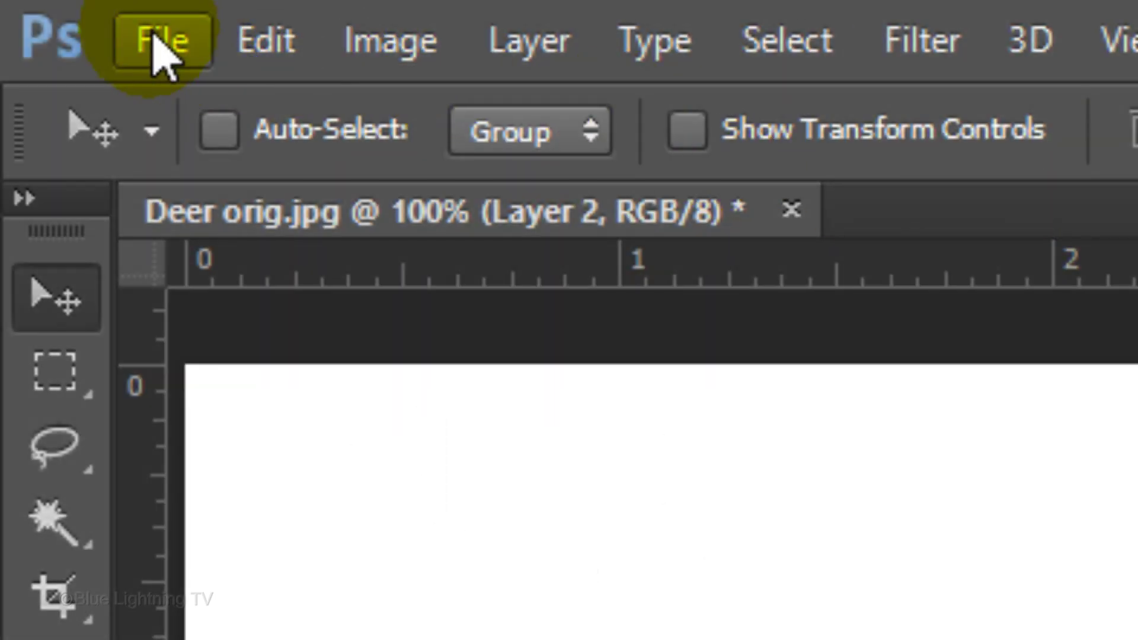
- Create a new 20 × 20 px document and fill it with black
click(160, 45)
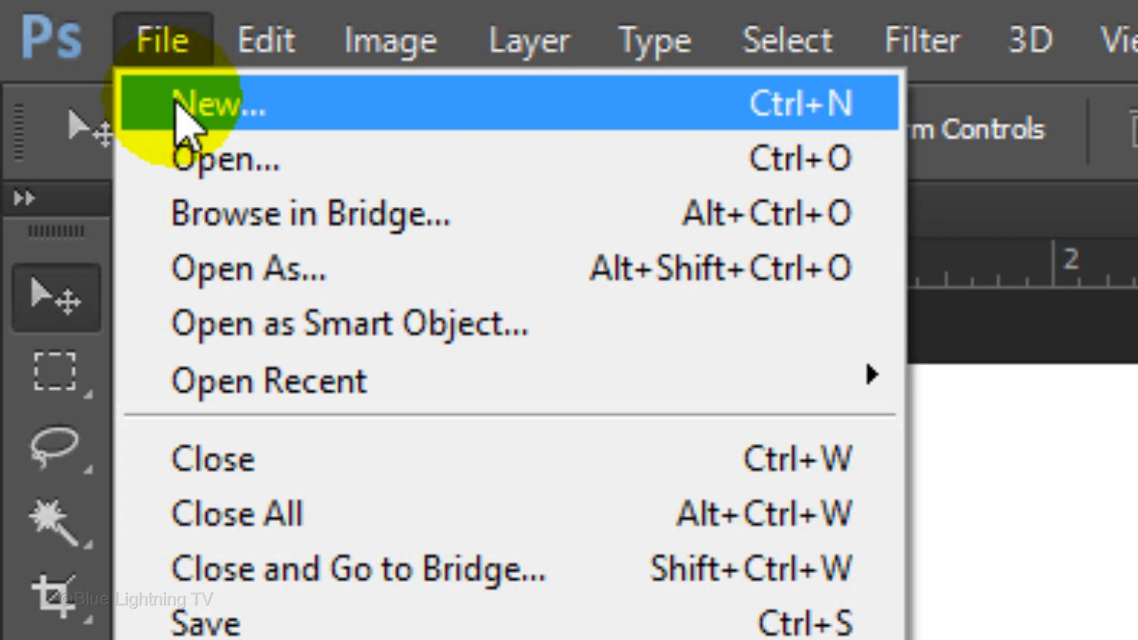
click(187, 116)
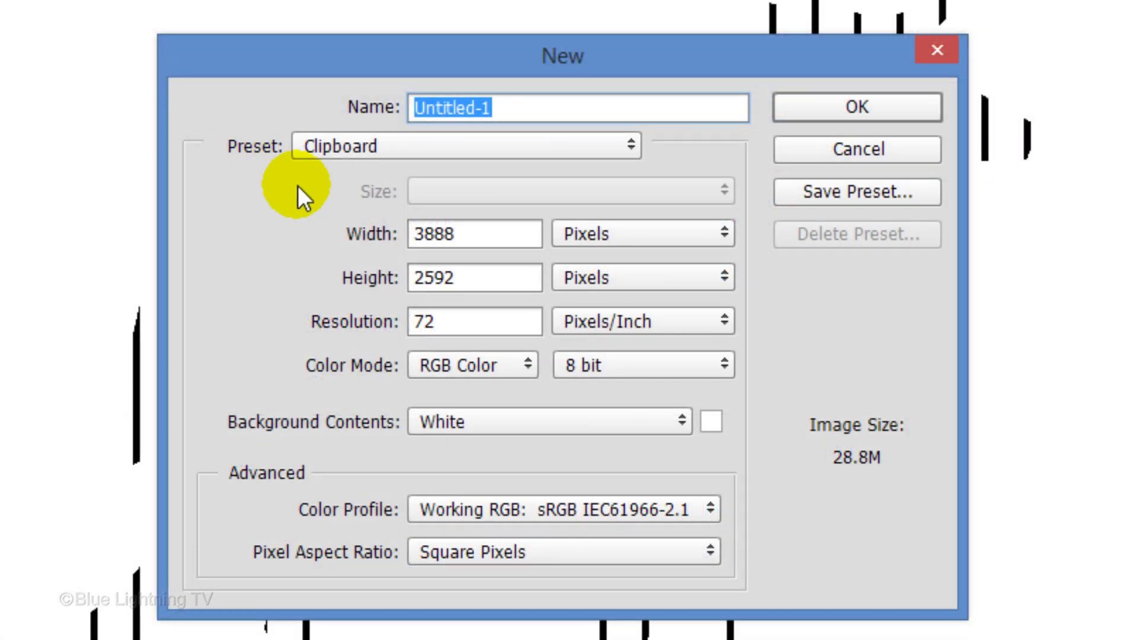
click(487, 236)
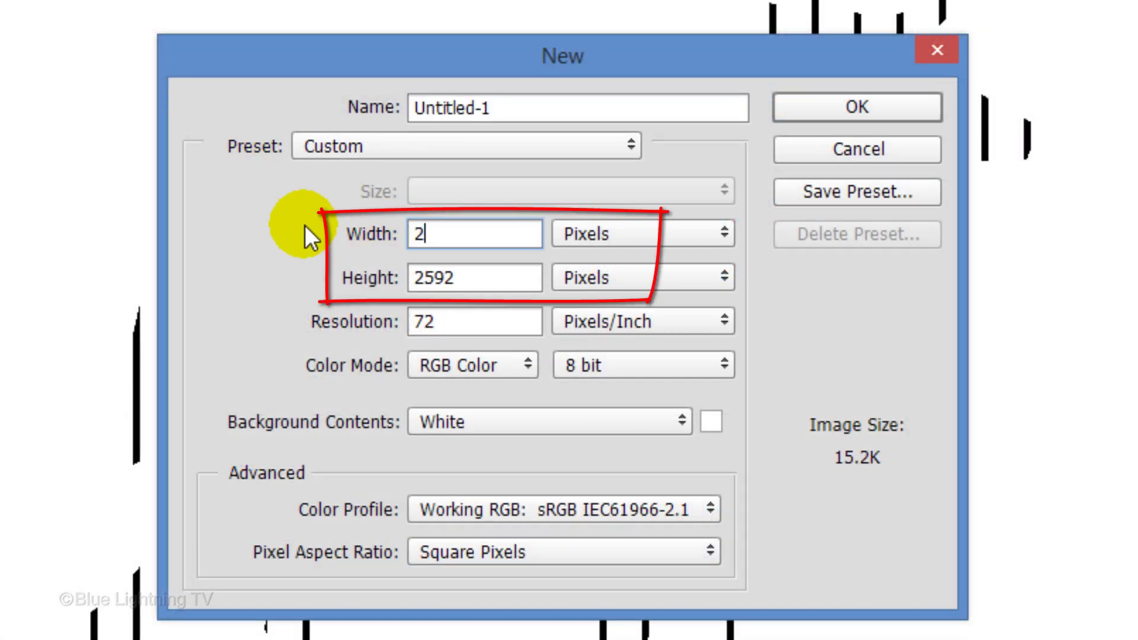
text(0)
double_click(444, 278)
text(20)
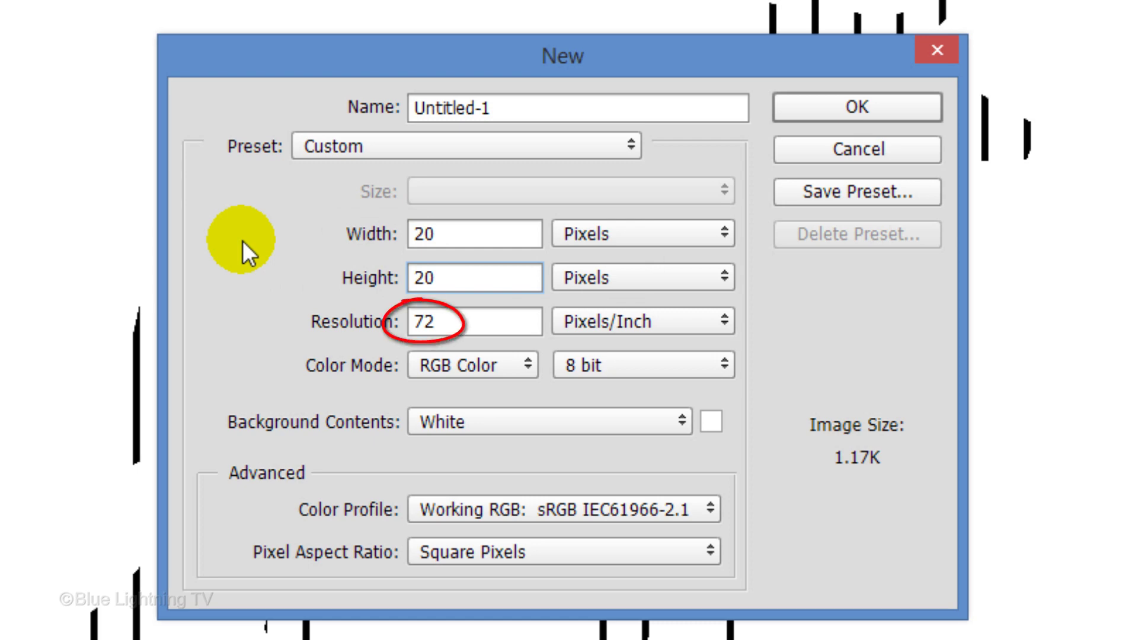
click(474, 321)
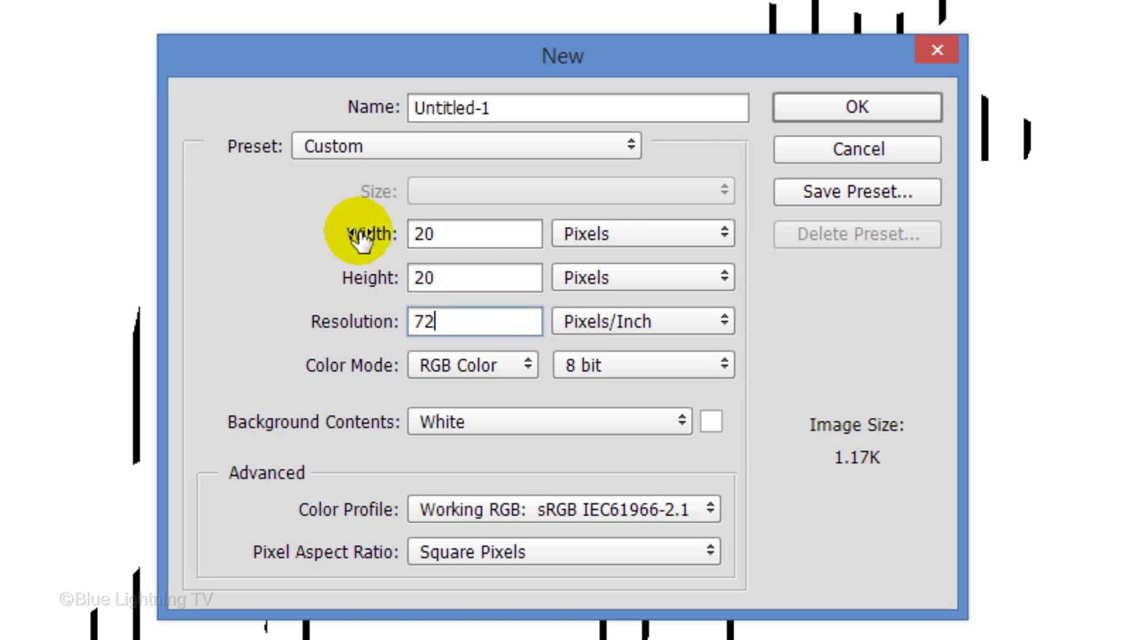
click(857, 107)
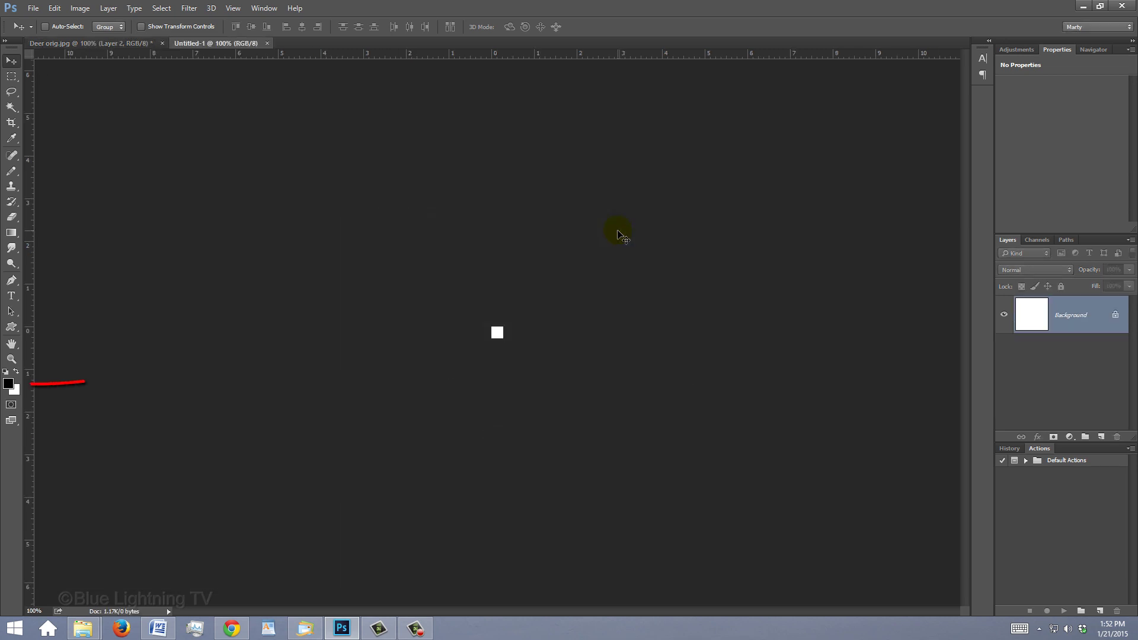
key(alt+Delete)
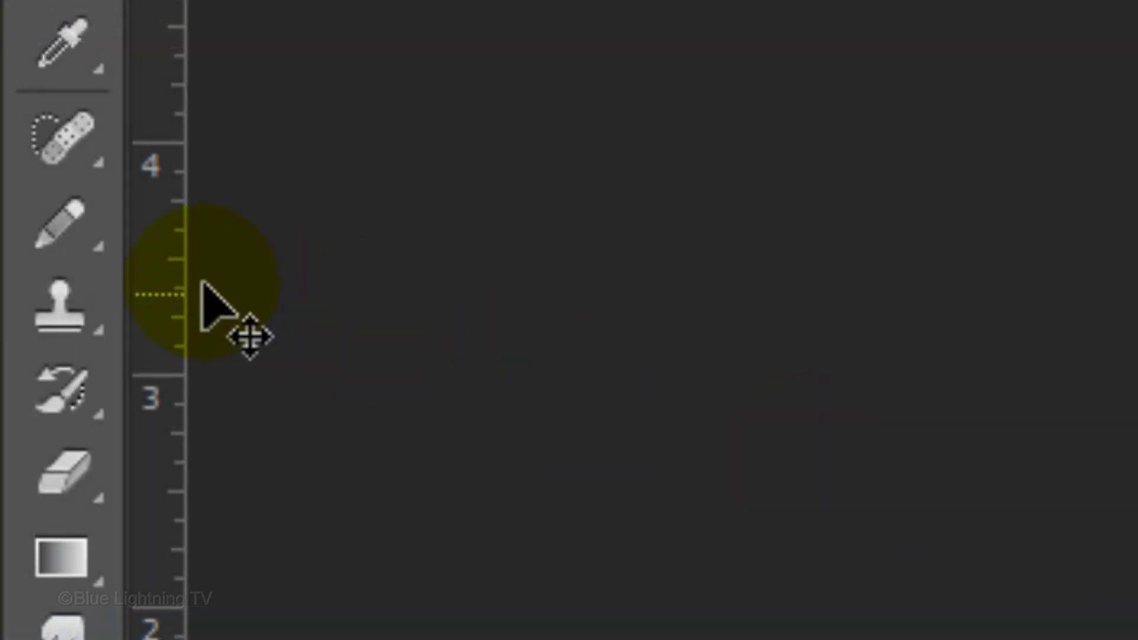
- Switch to the Pencil tool and define the black square as brush preset Sampled Brush 1
right_click(12, 157)
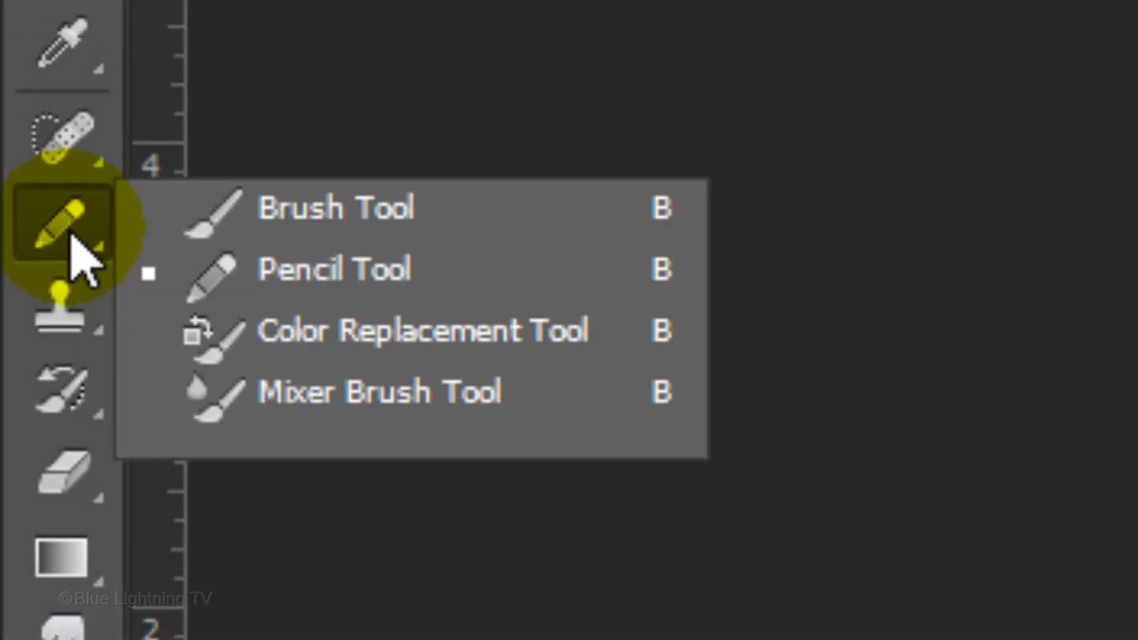
click(339, 286)
click(234, 35)
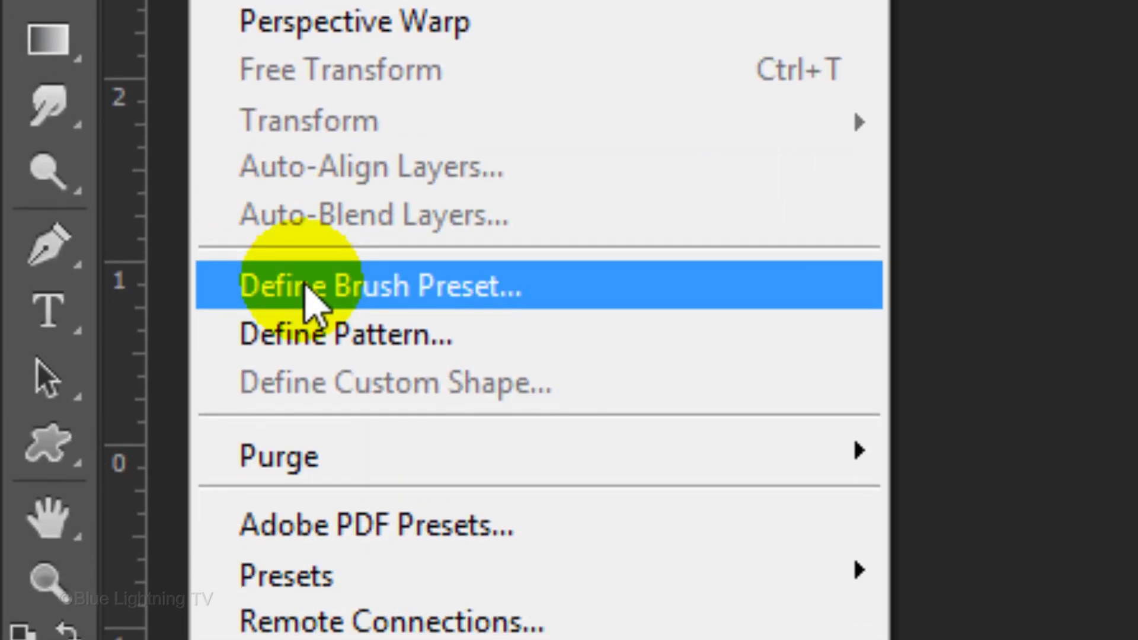
click(311, 298)
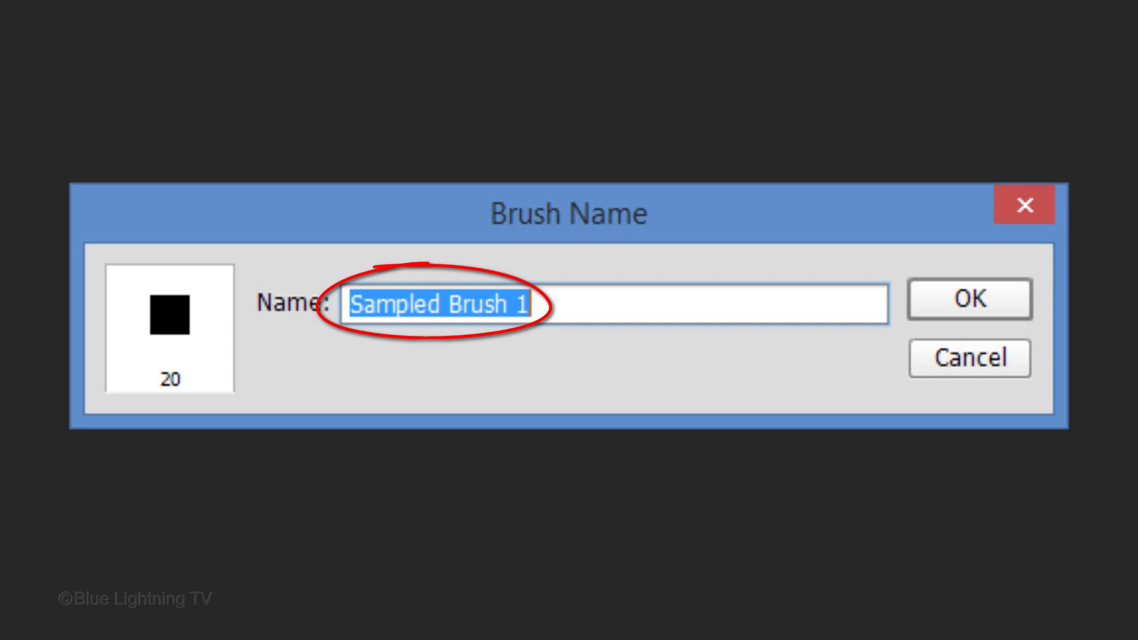
click(971, 299)
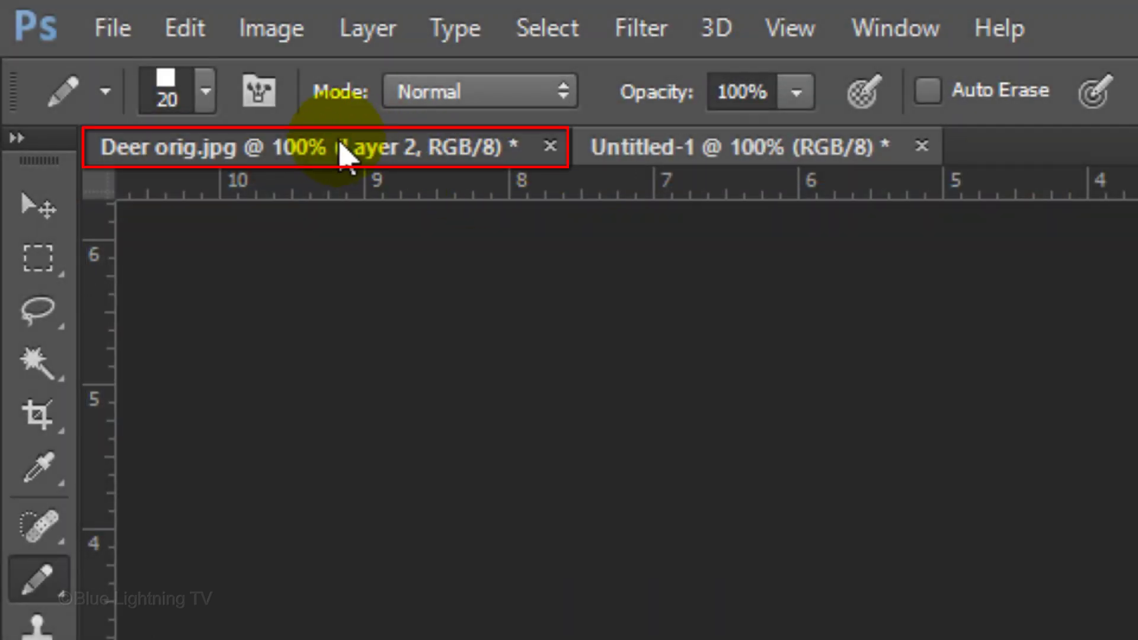
- Return to Deer orig.jpg, choose the square brush and make white the foreground colour
click(345, 151)
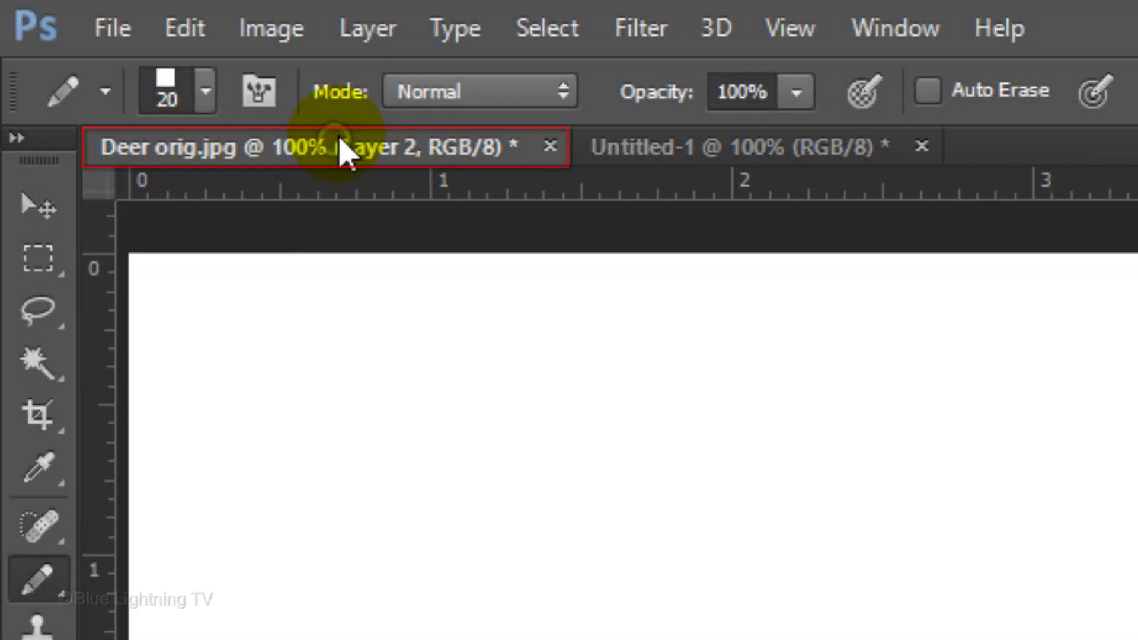
click(207, 93)
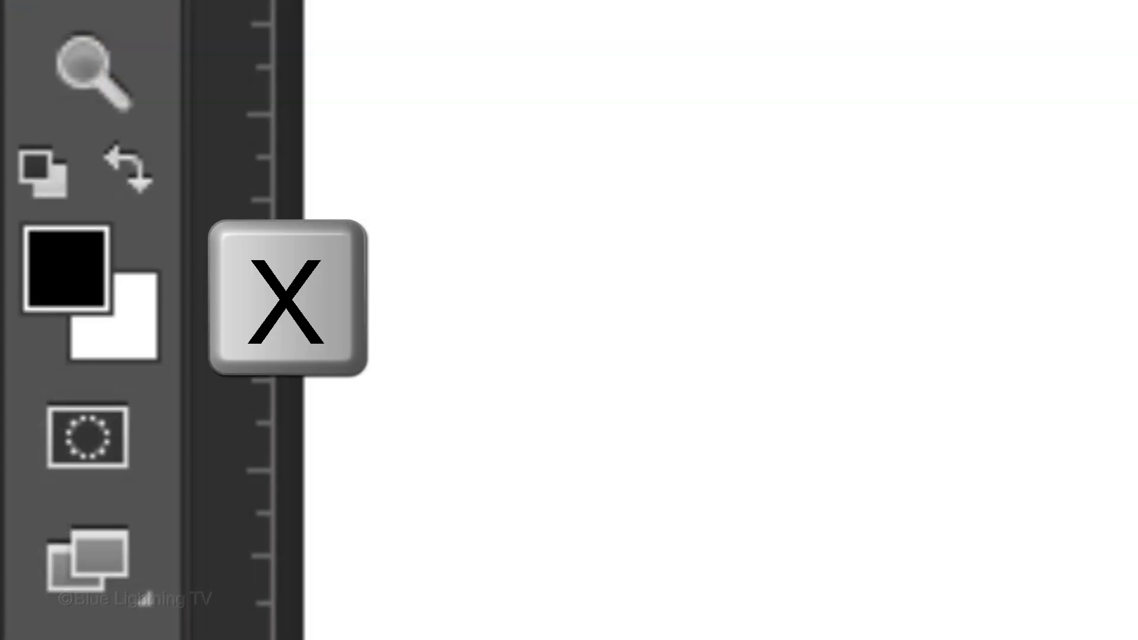
key(x)
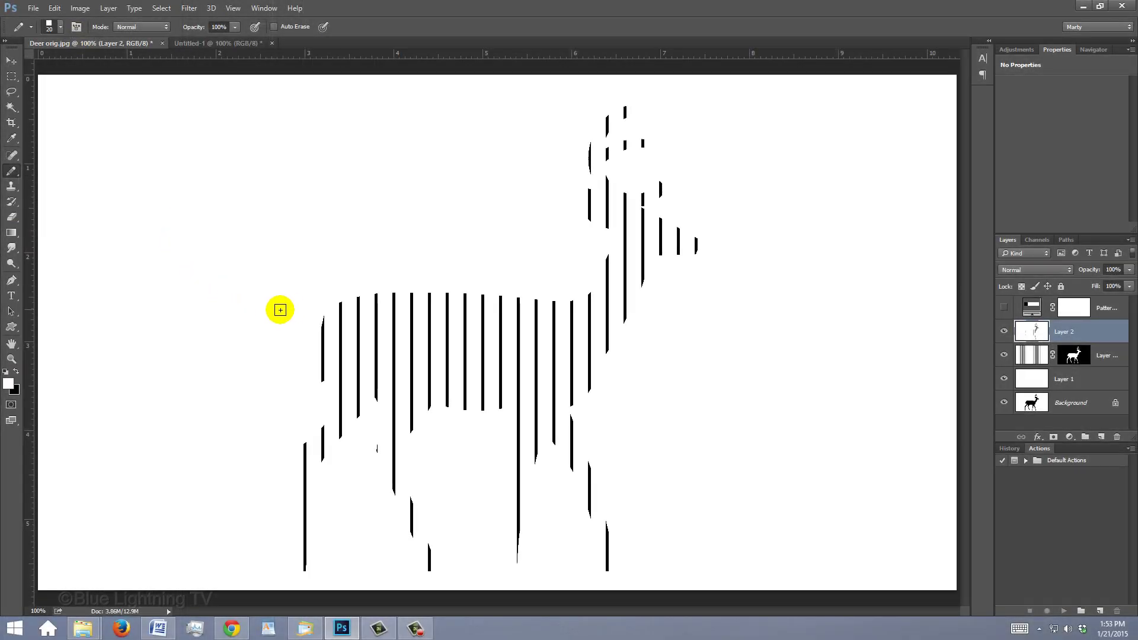
- Zoom into the leftmost bar and paint away its jagged top with the square brush
key(z)
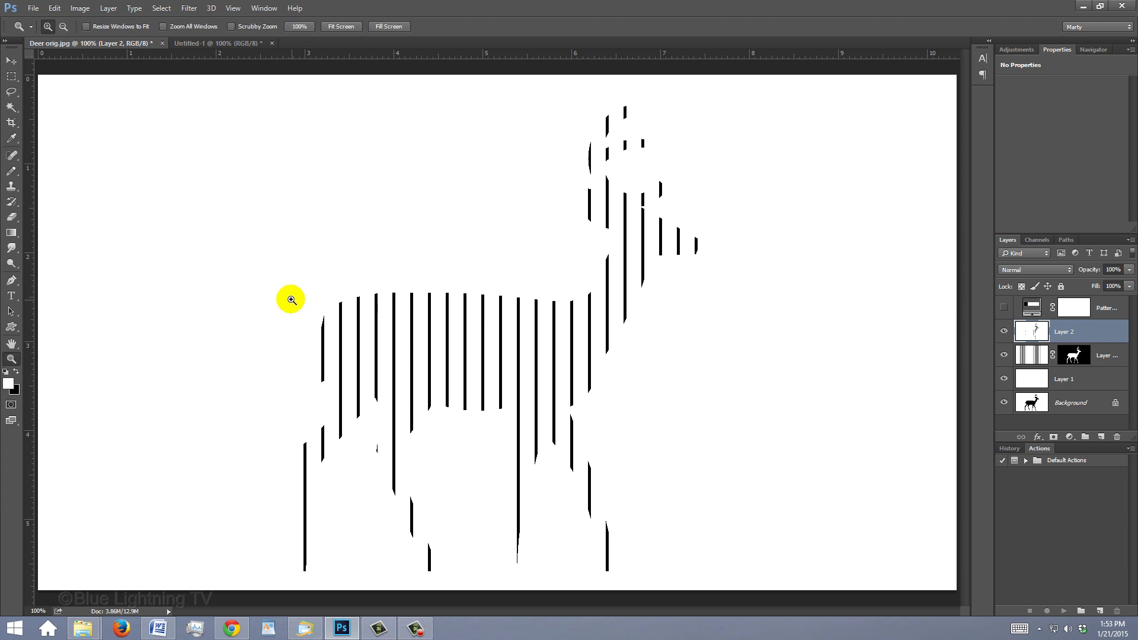
drag(286, 296, 367, 387)
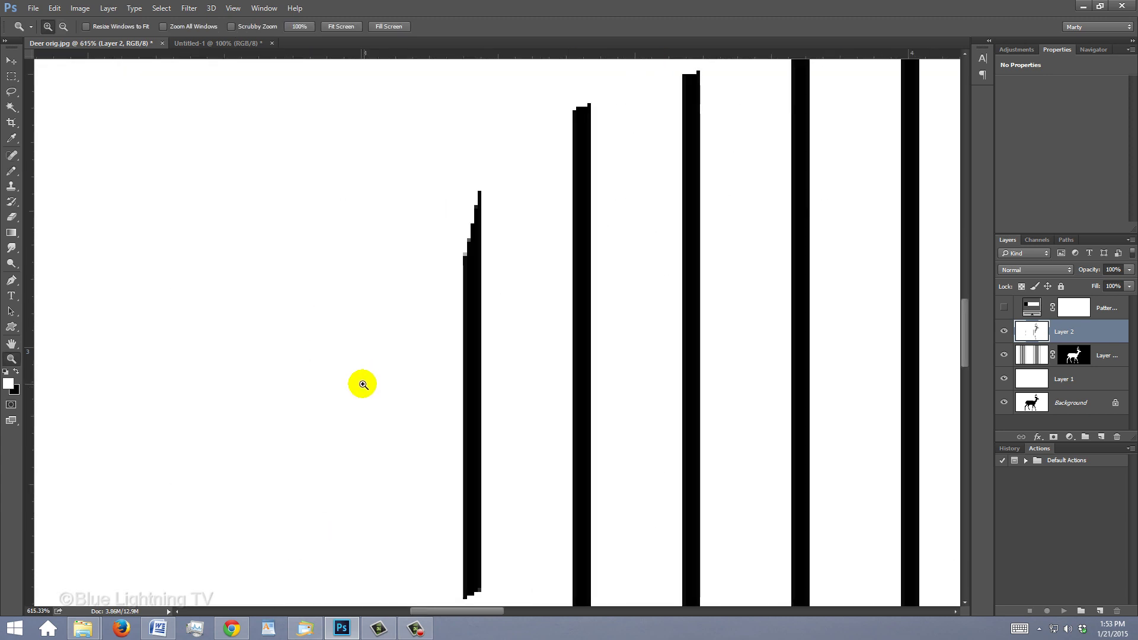
key(b)
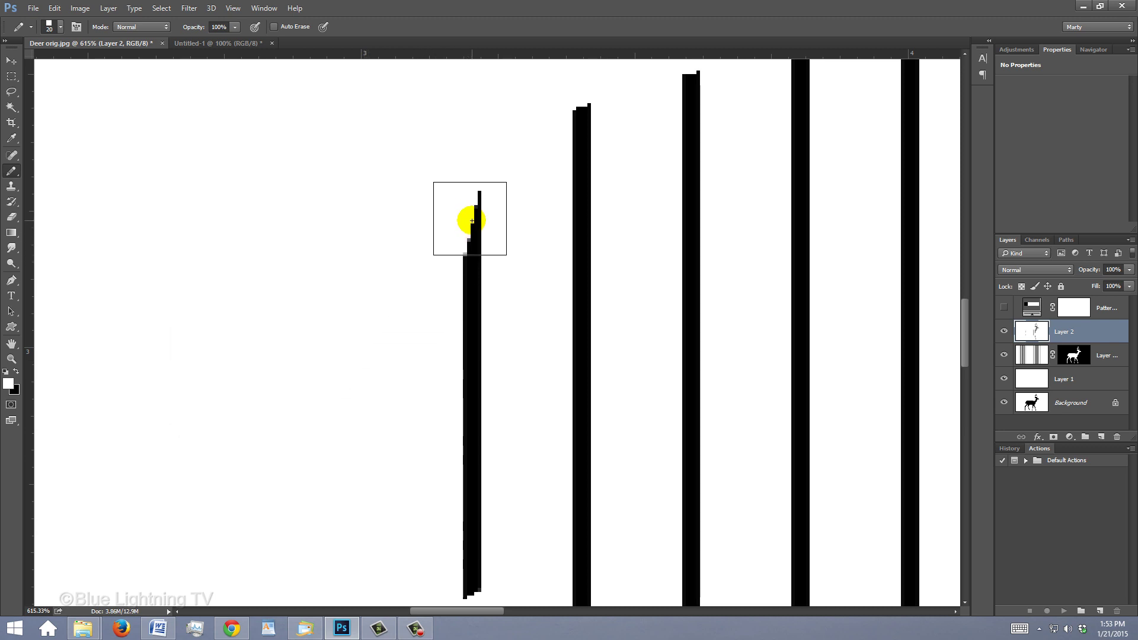
drag(469, 219, 472, 193)
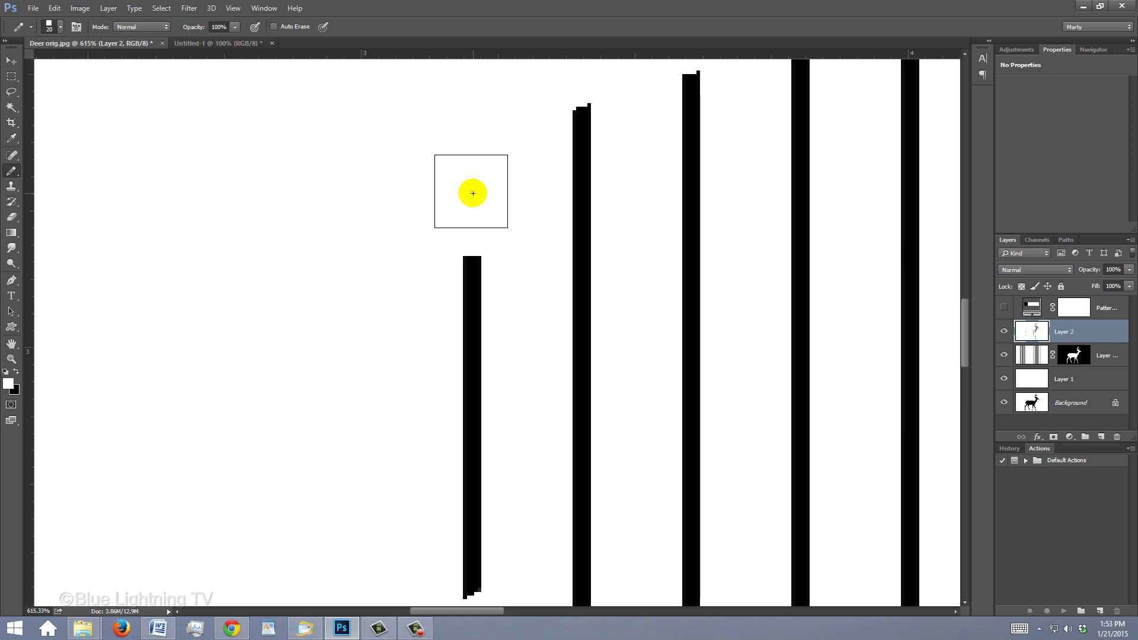
- Pan to the stair-stepped bar tips and square off two more of them
key(space)
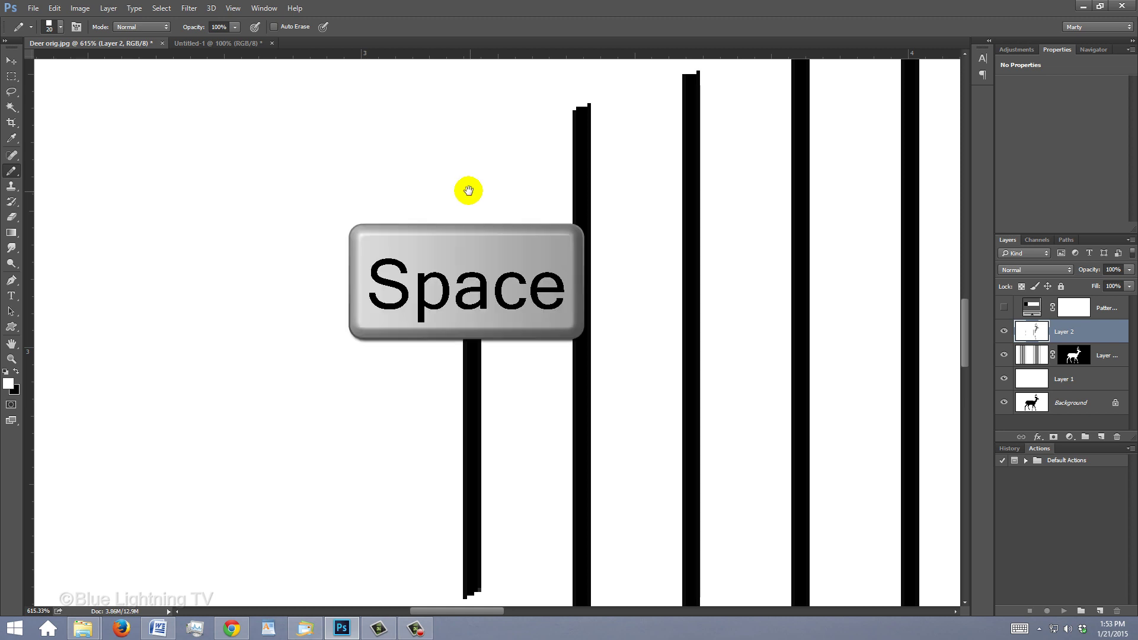
drag(469, 191, 322, 376)
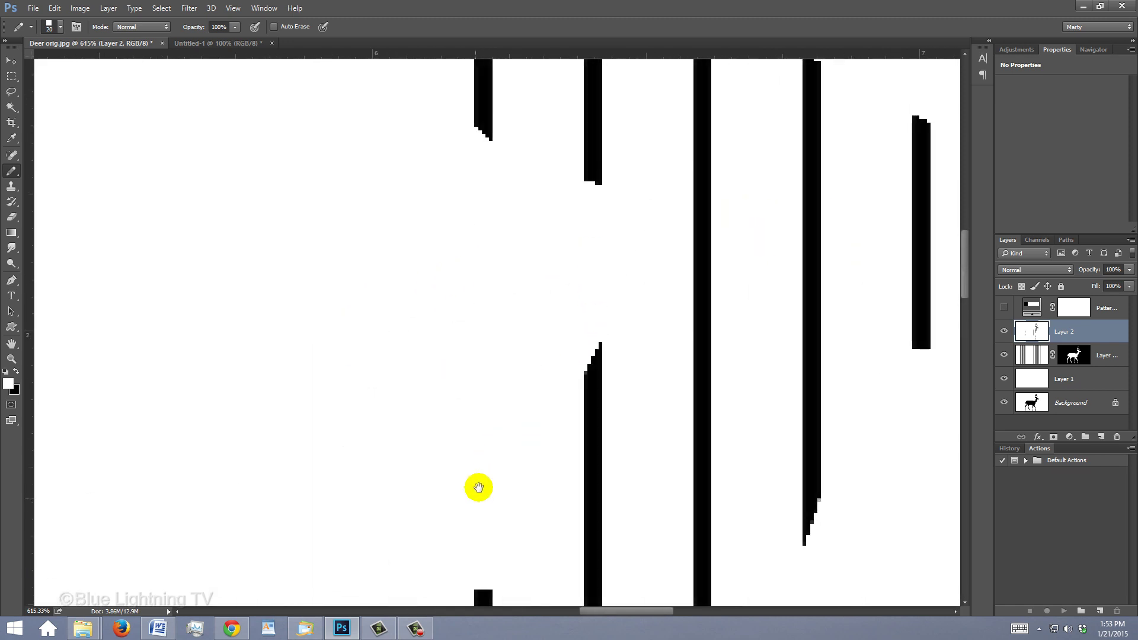
click(591, 338)
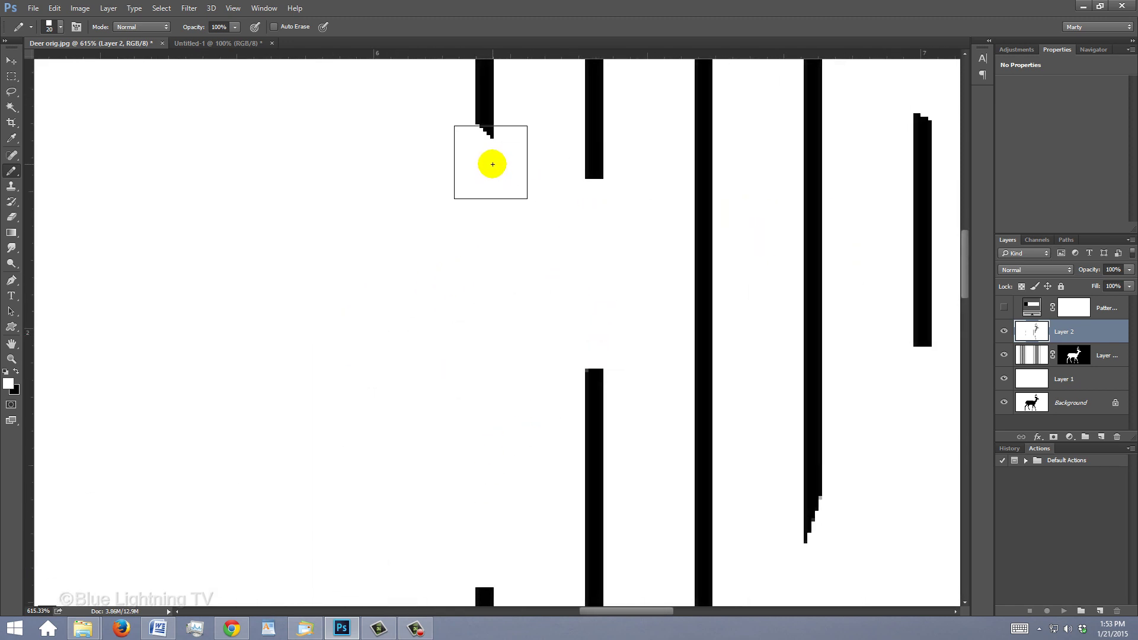
click(492, 165)
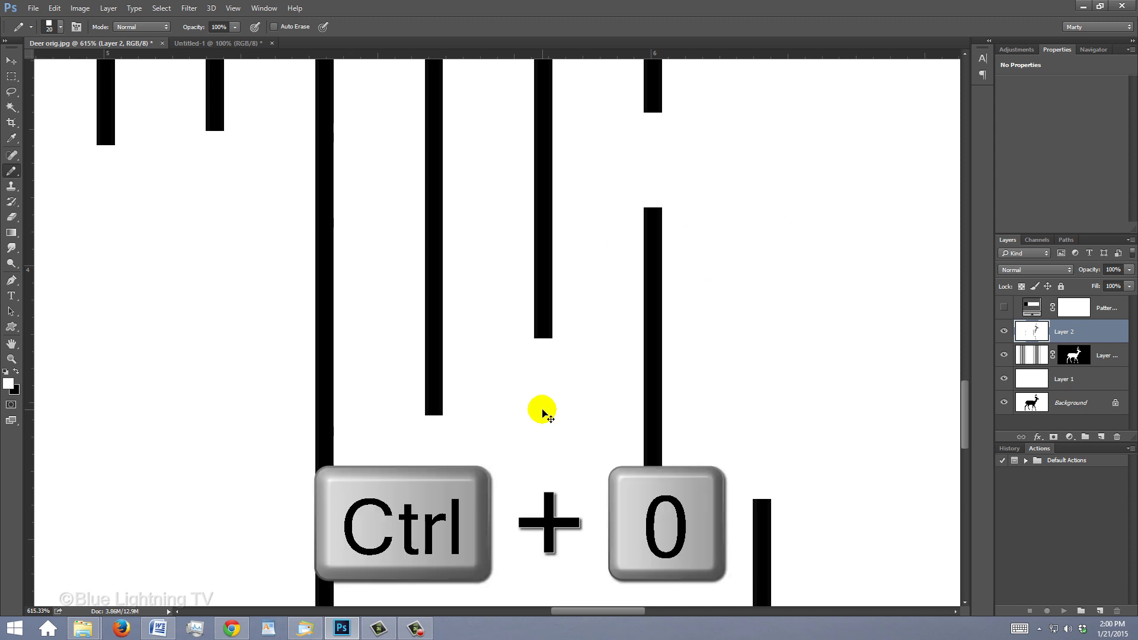
- Fit the whole deer on screen and reapply the Minimum filter to round every bar tip
key(ctrl+0)
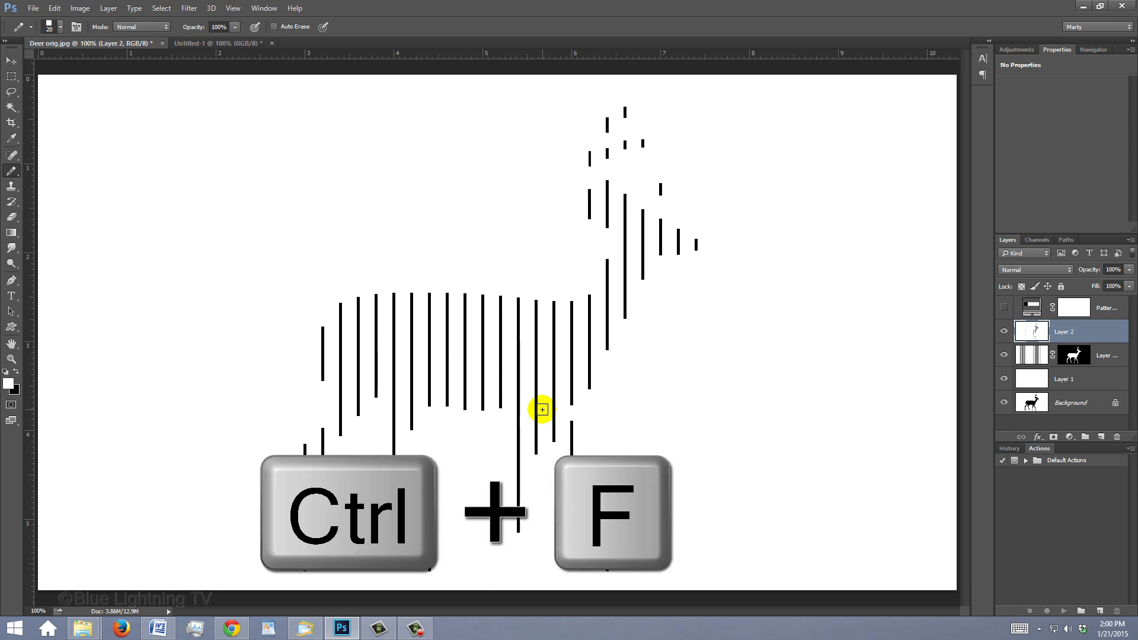
key(ctrl+f)
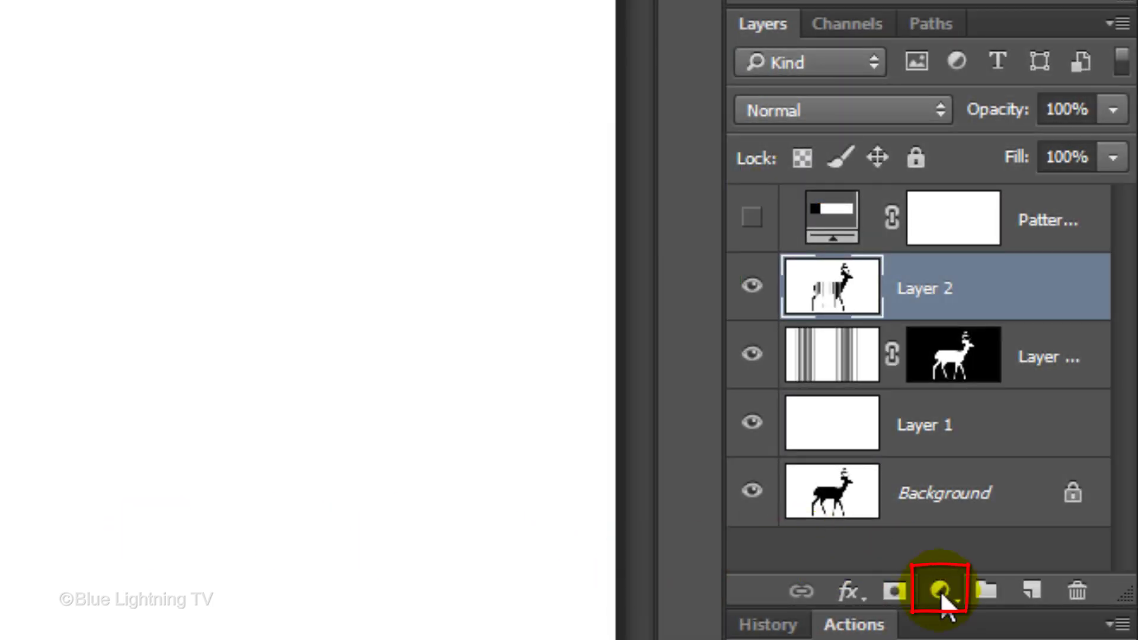
- Add a Gradient Fill layer using the Spectrum preset
click(939, 591)
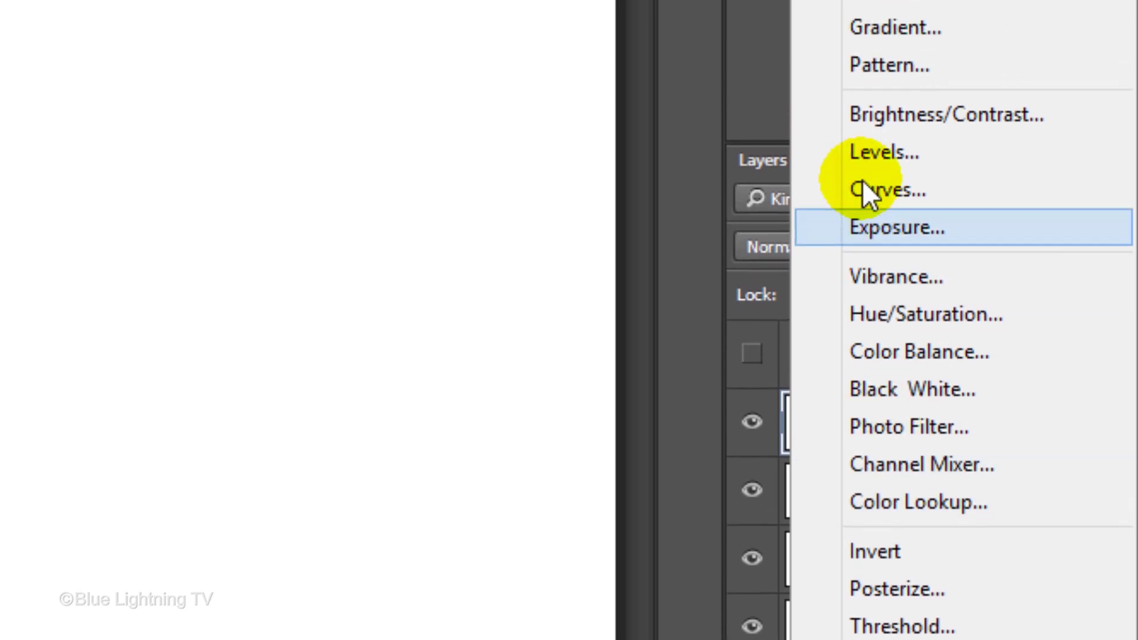
click(885, 83)
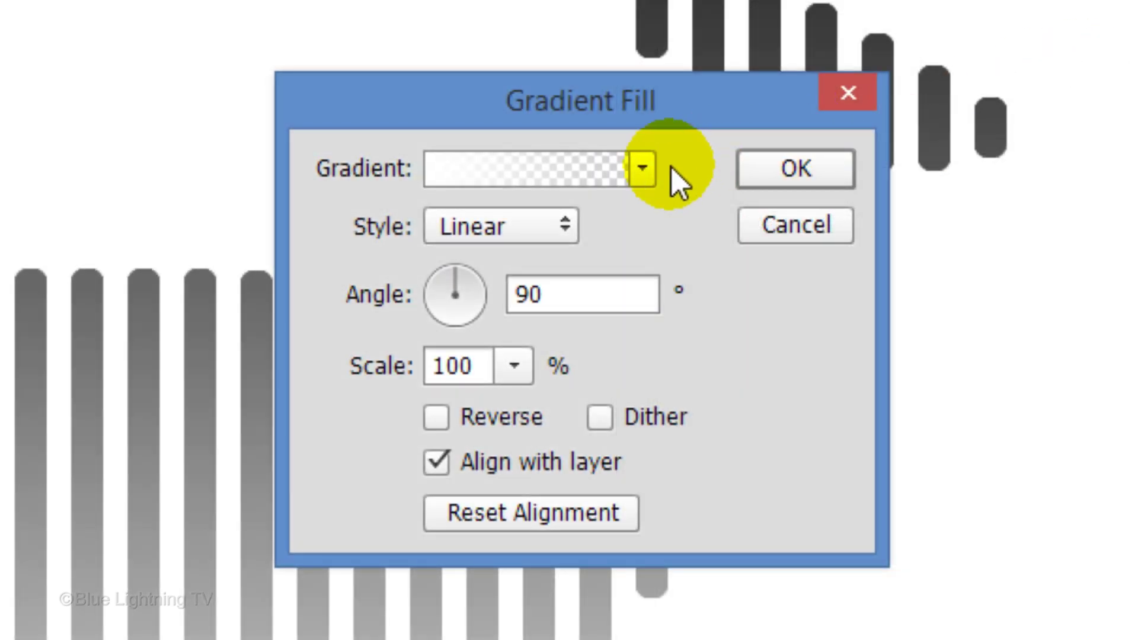
click(643, 172)
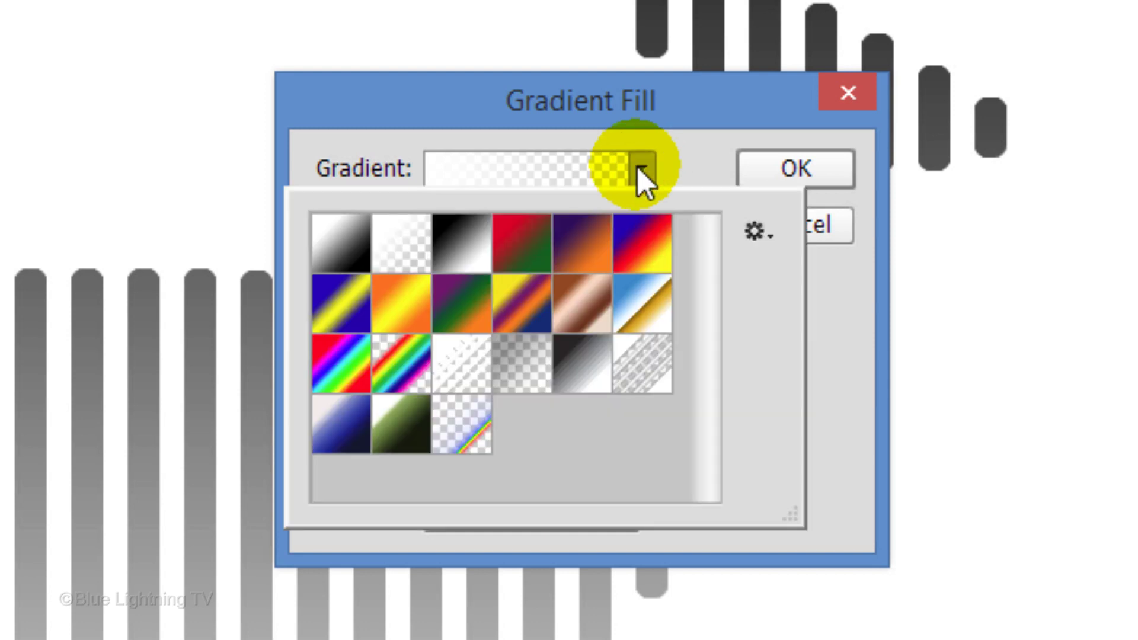
click(339, 374)
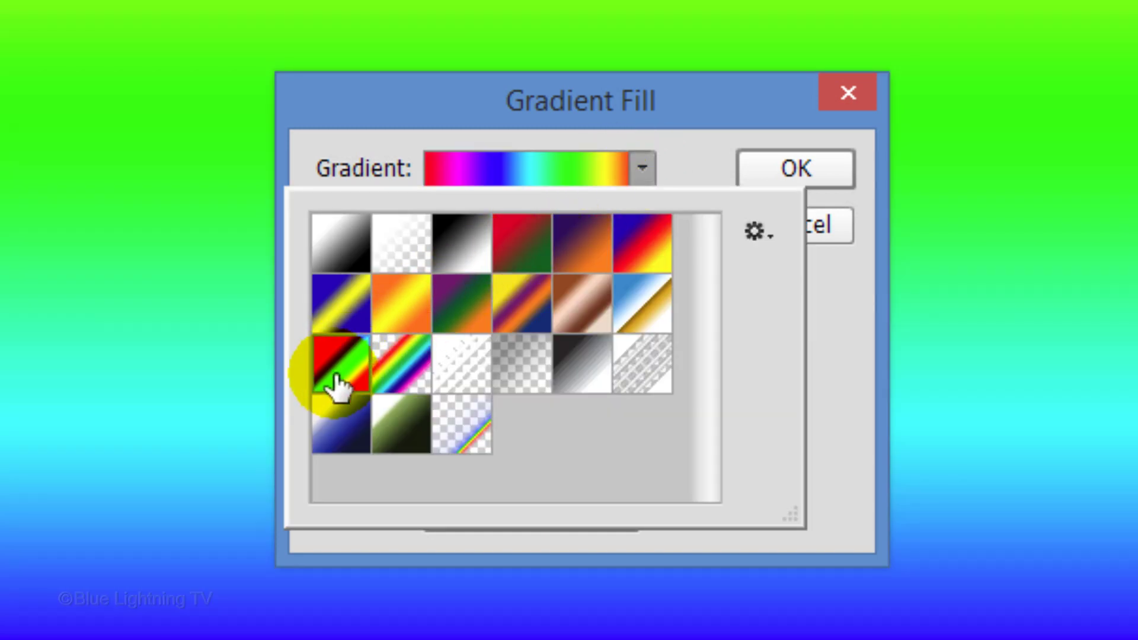
click(700, 106)
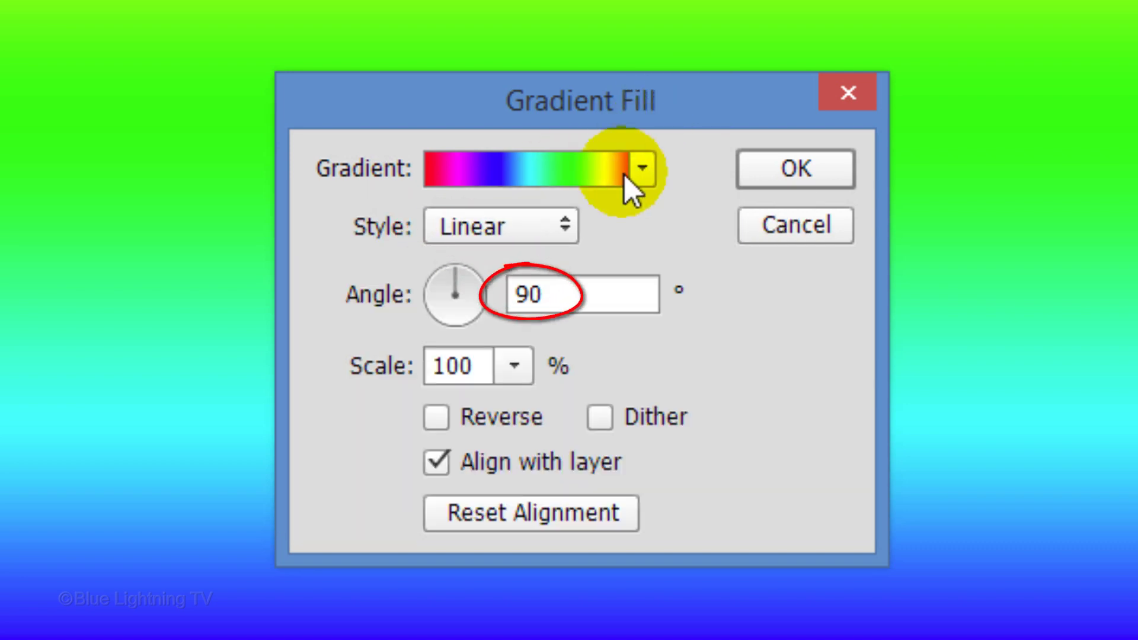
- Set the gradient angle to 0 and confirm the Gradient Fill
click(547, 294)
click(481, 296)
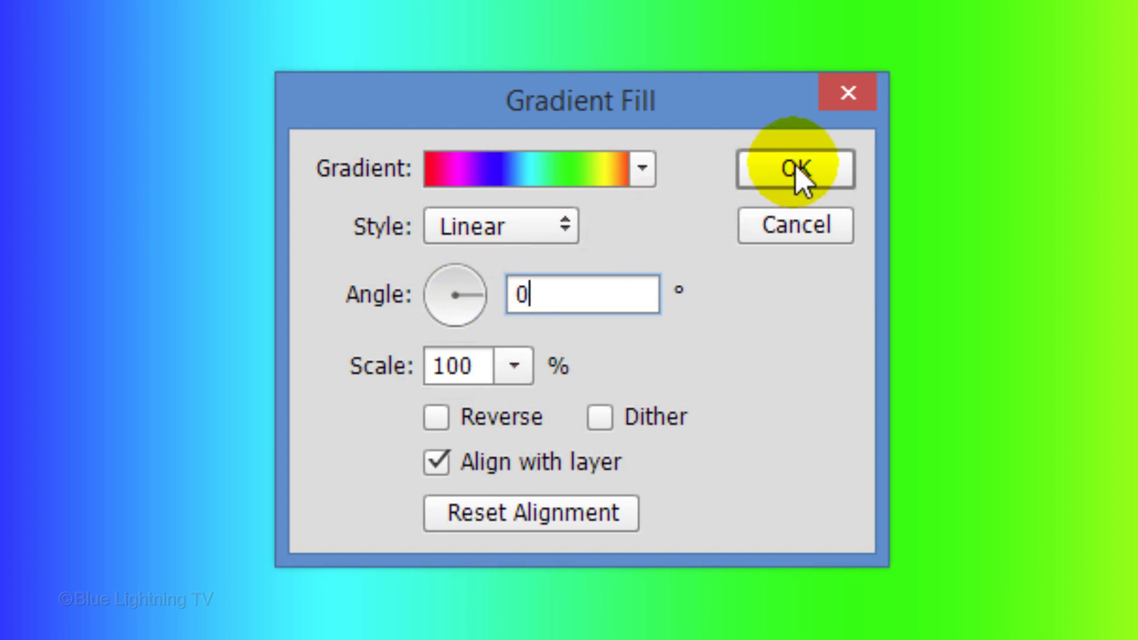
click(796, 169)
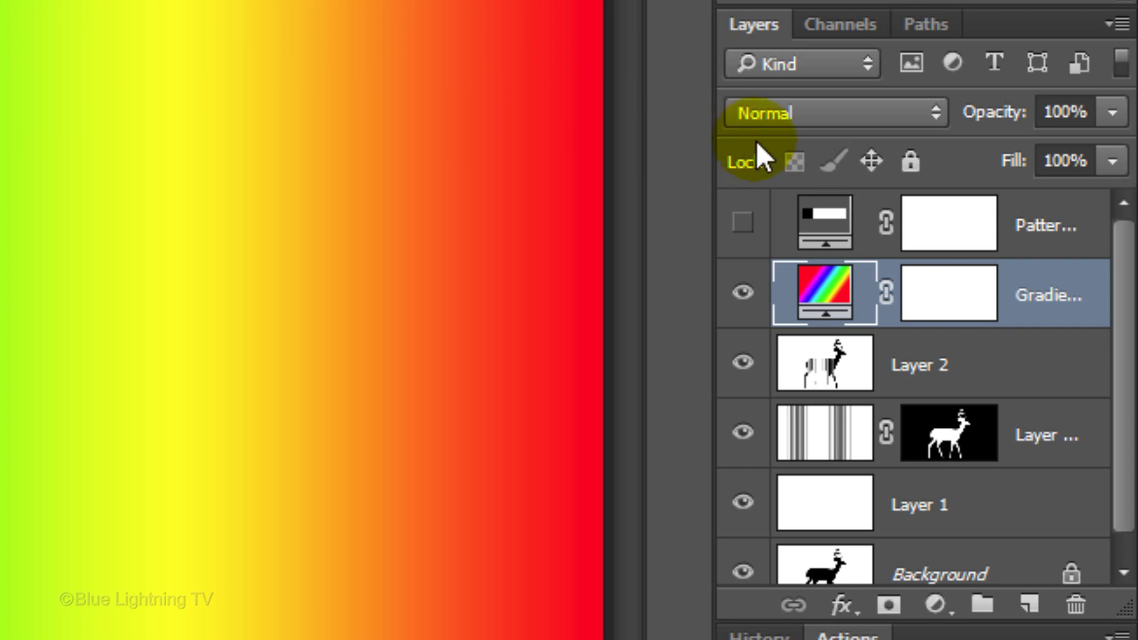
click(782, 112)
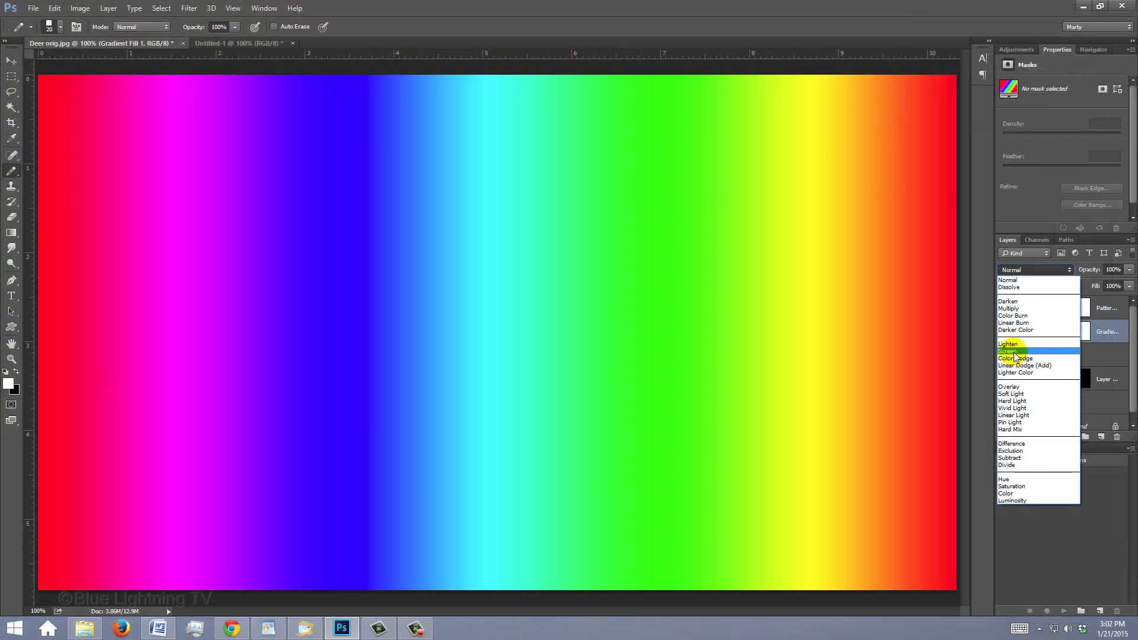
- Set the Gradient Fill layer's blend mode to Screen
click(1013, 355)
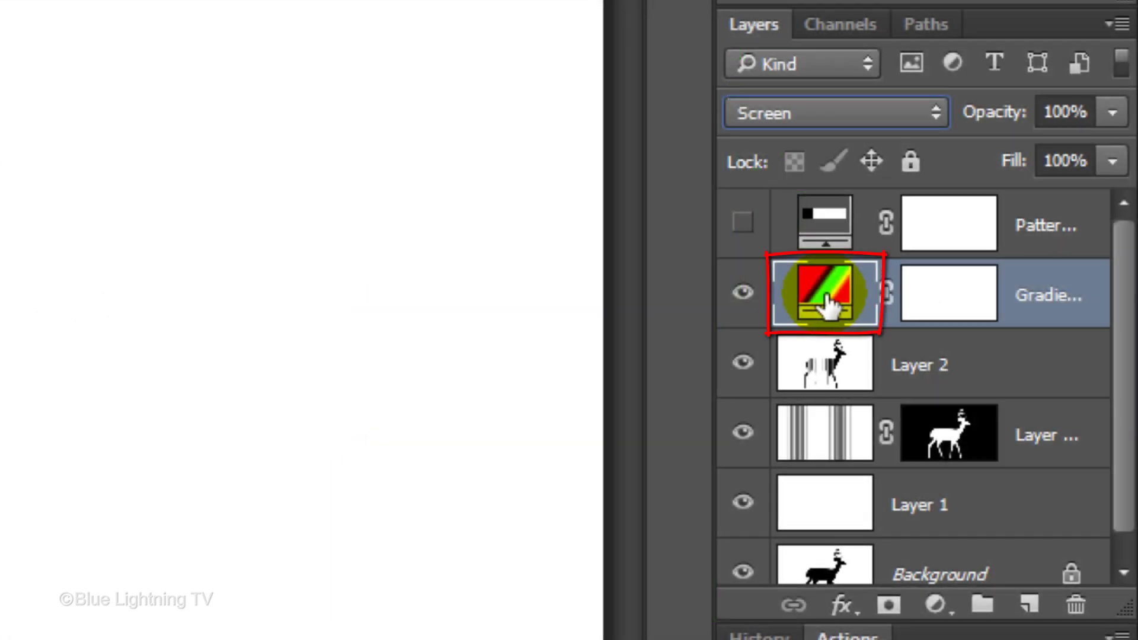
- Reduce the Gradient Fill scale to about 43% so the full rainbow spreads across the deer's bars
double_click(829, 298)
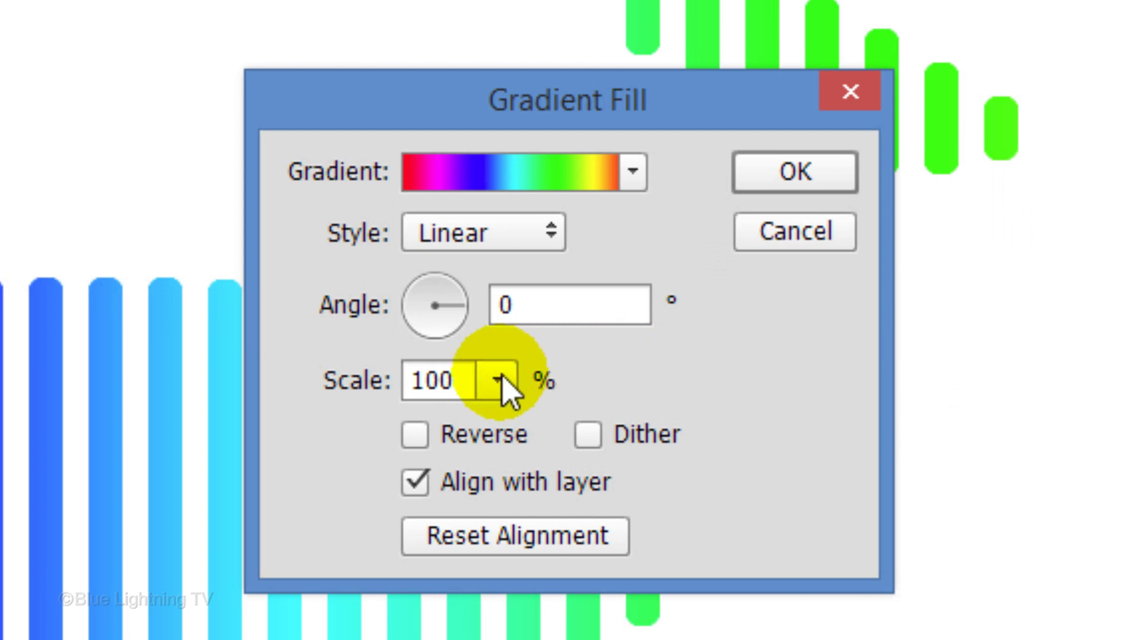
drag(472, 381, 366, 373)
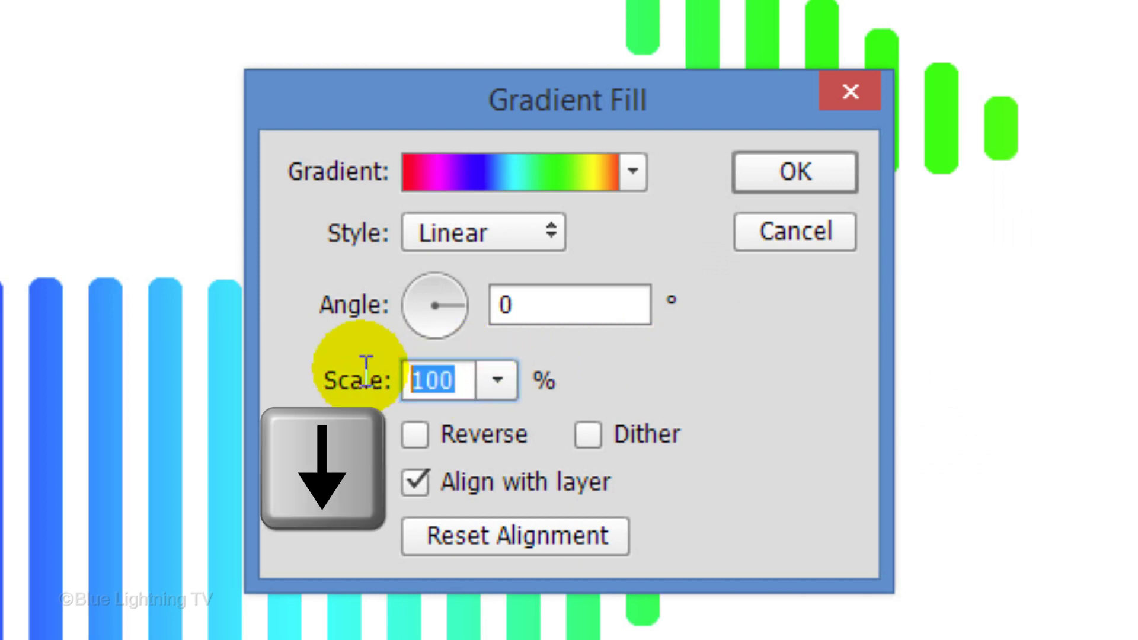
key(Down)
key(Down)
key(Down)
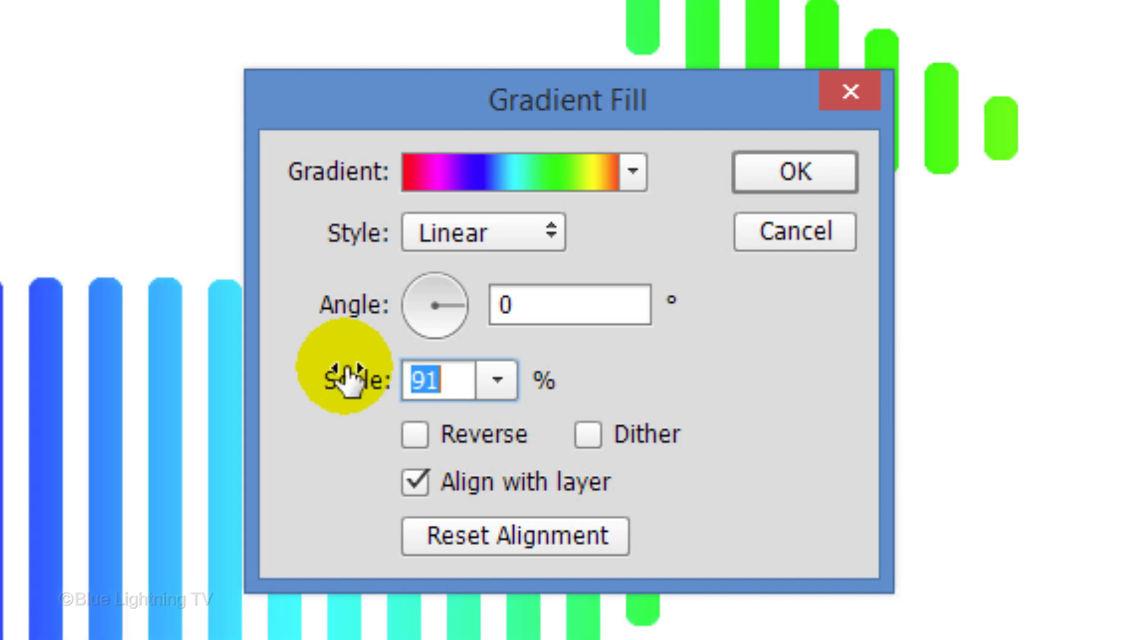
key(Down)
key(Down)
key(Down)
key(Down)
key(Down)
key(Down)
key(Down)
key(Down)
key(Down)
key(Down)
key(Down)
key(Down)
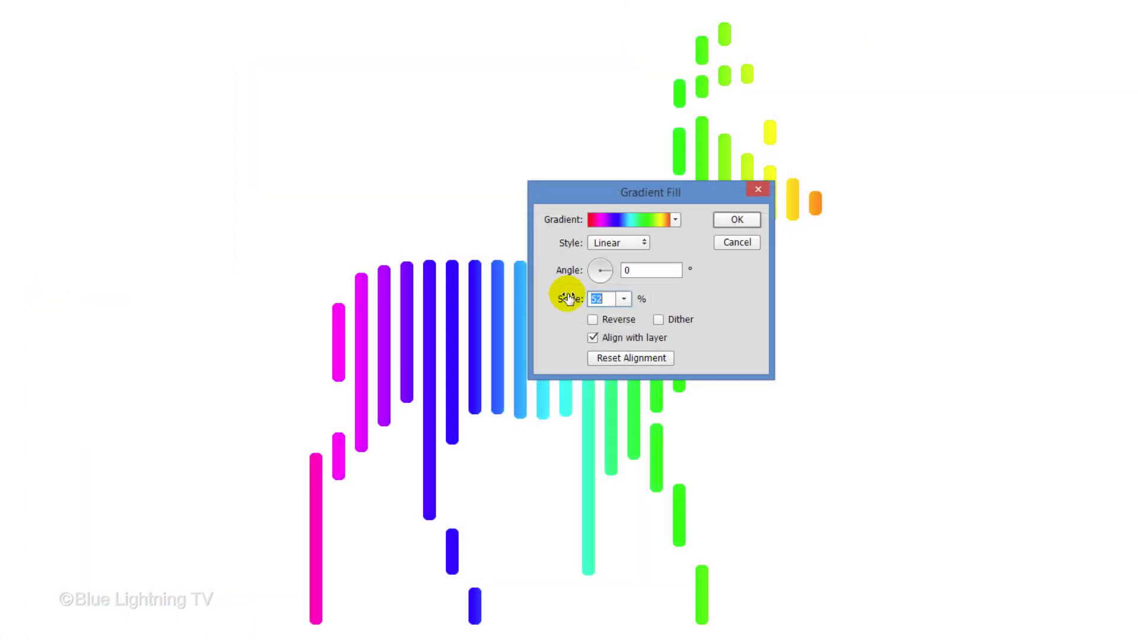
key(Down)
key(Down)
key(Down)
key(Down)
key(Down)
key(Down)
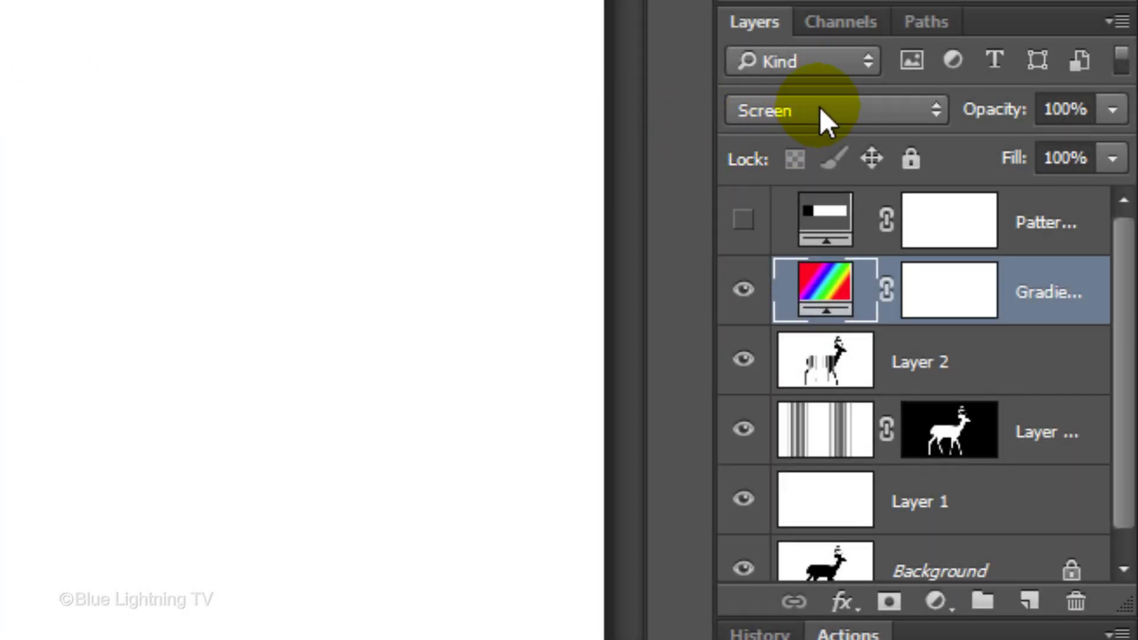
- Set the Gradient Fill to Multiply blending and invert Layer 2 with Ctrl+I for bars on black
click(821, 106)
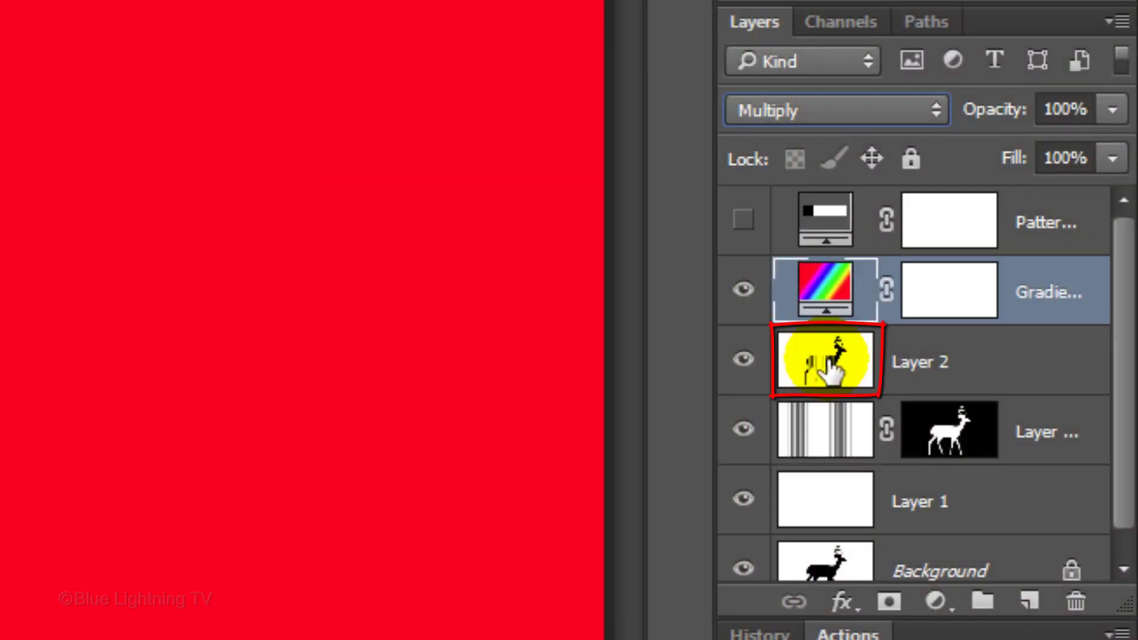
click(835, 366)
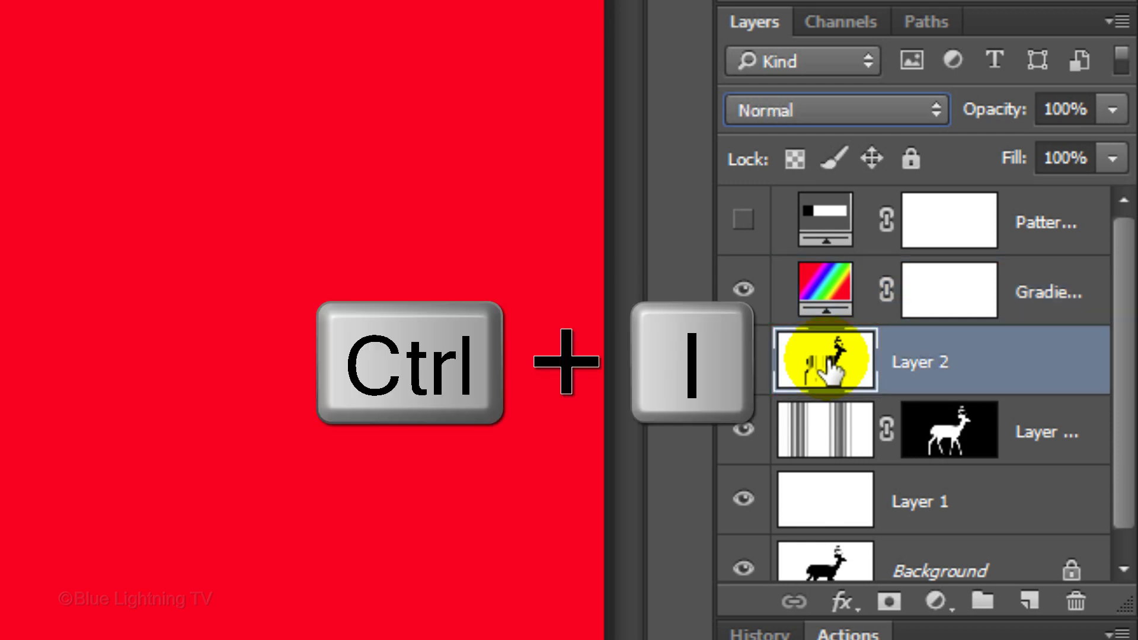
key(ctrl+i)
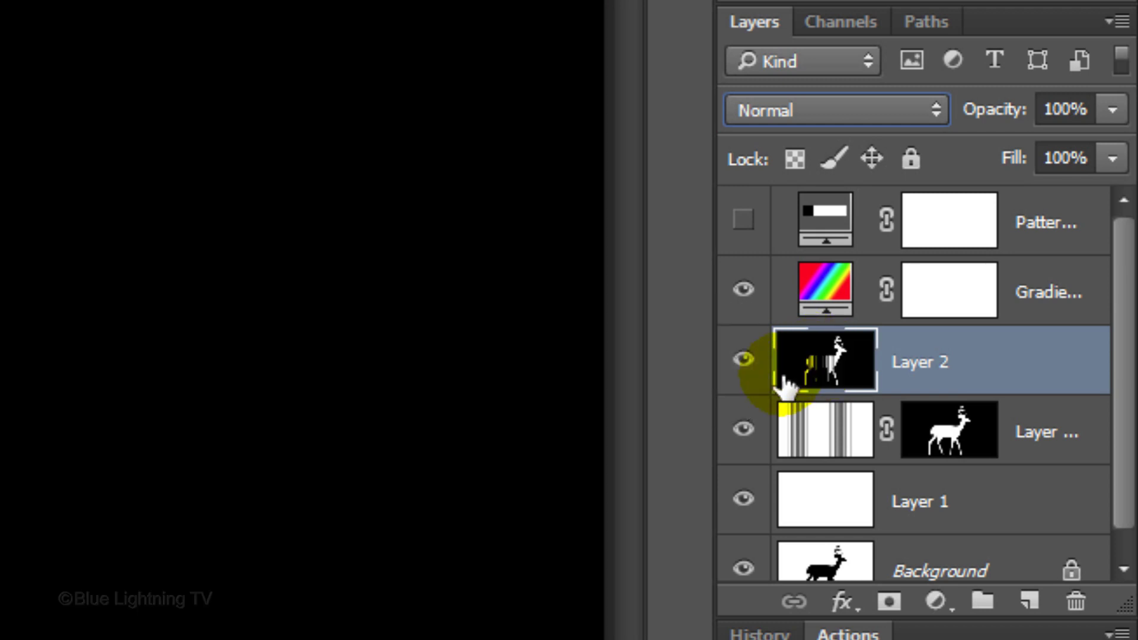